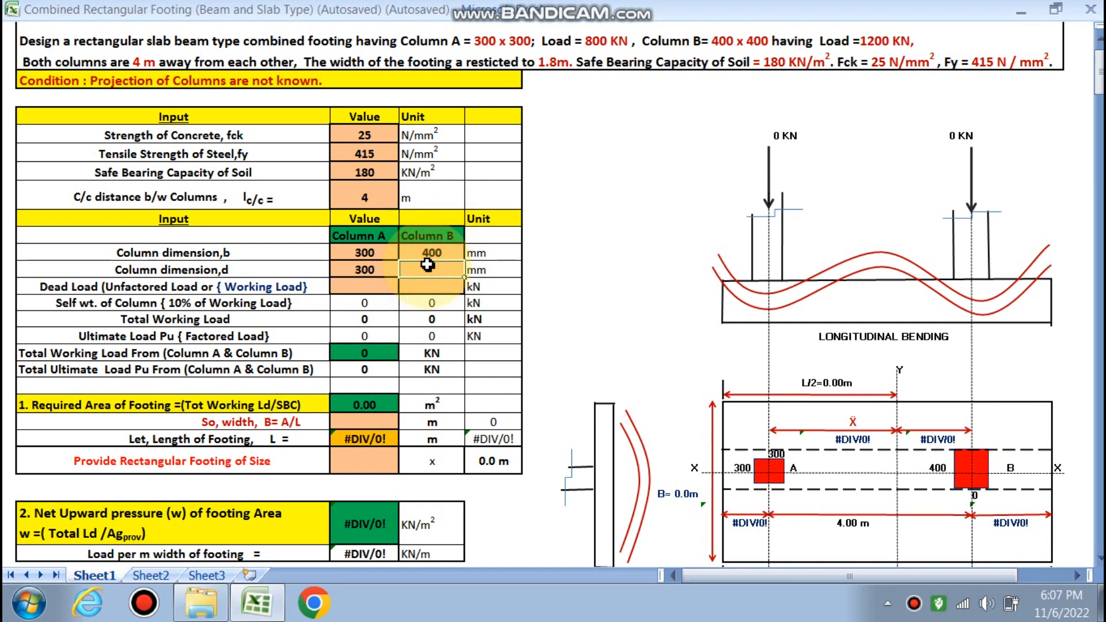
- Complete Column B's dimension d as 400 mm and enter dead loads of 800 kN for Column A and 1200 kN for Column B
{"action": "left_click", "coordinate": [582, 352]}
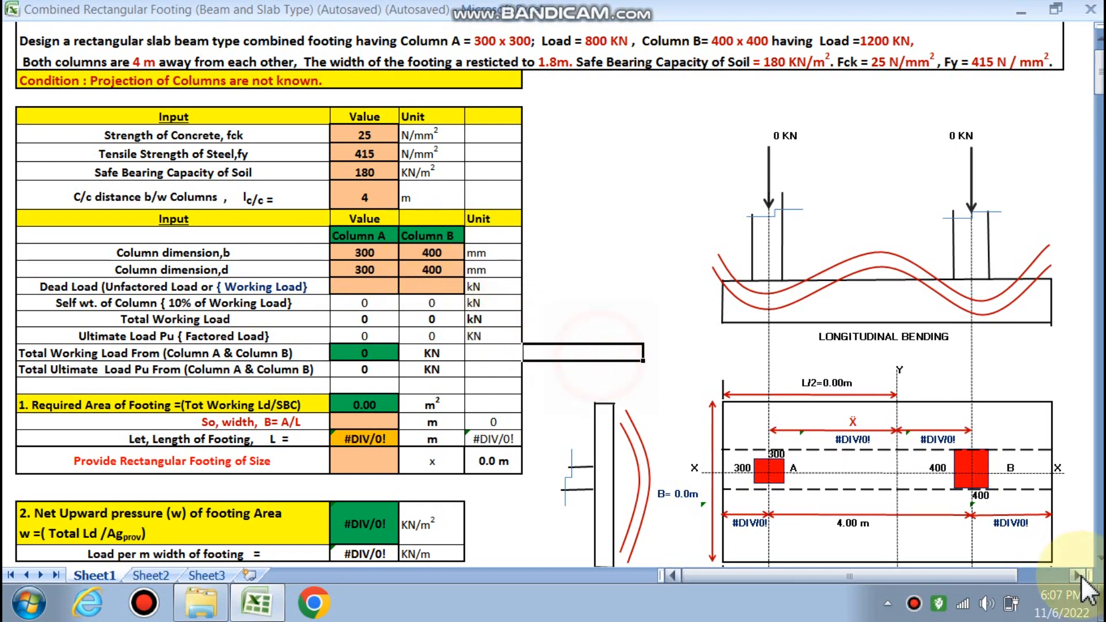
{"action": "left_click", "coordinate": [370, 285]}
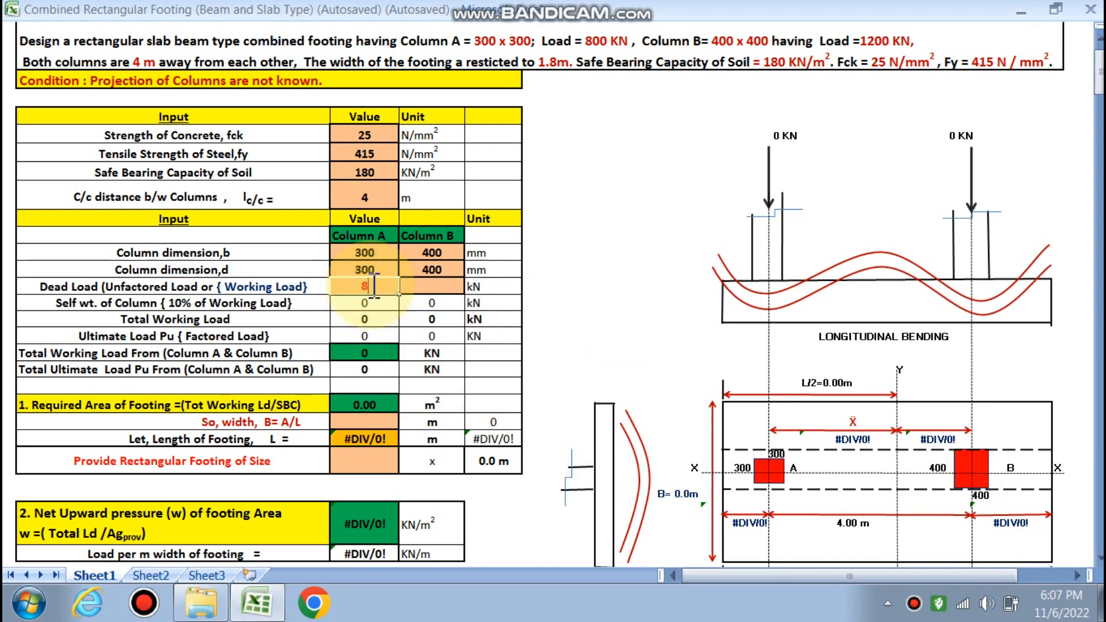
{"action": "type", "text": "800"}
{"action": "left_click", "coordinate": [419, 282]}
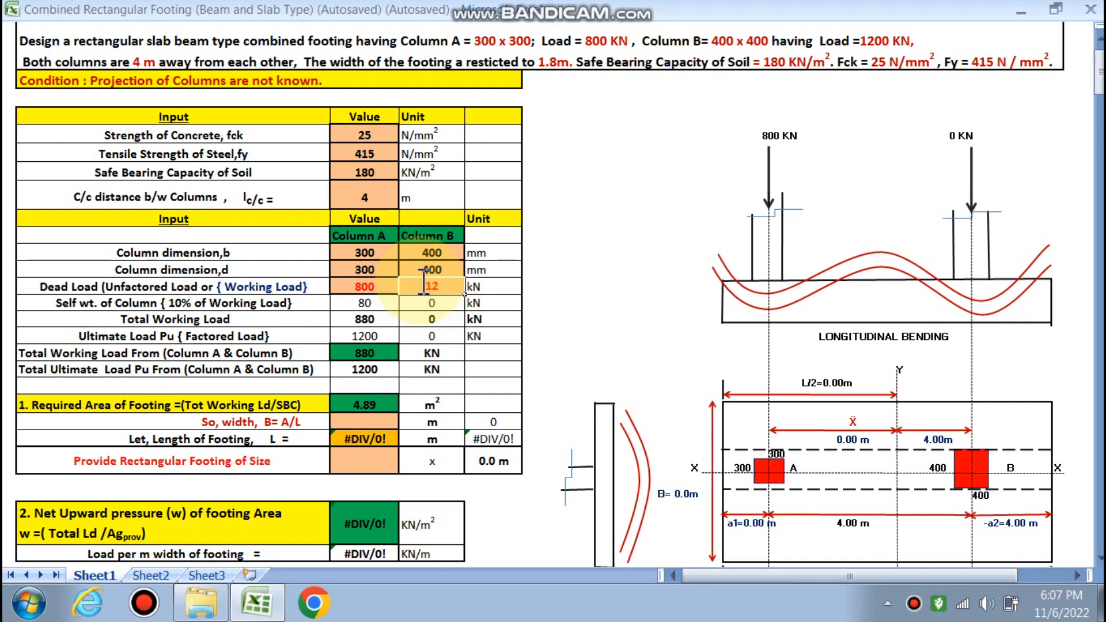
{"action": "left_click", "coordinate": [584, 236]}
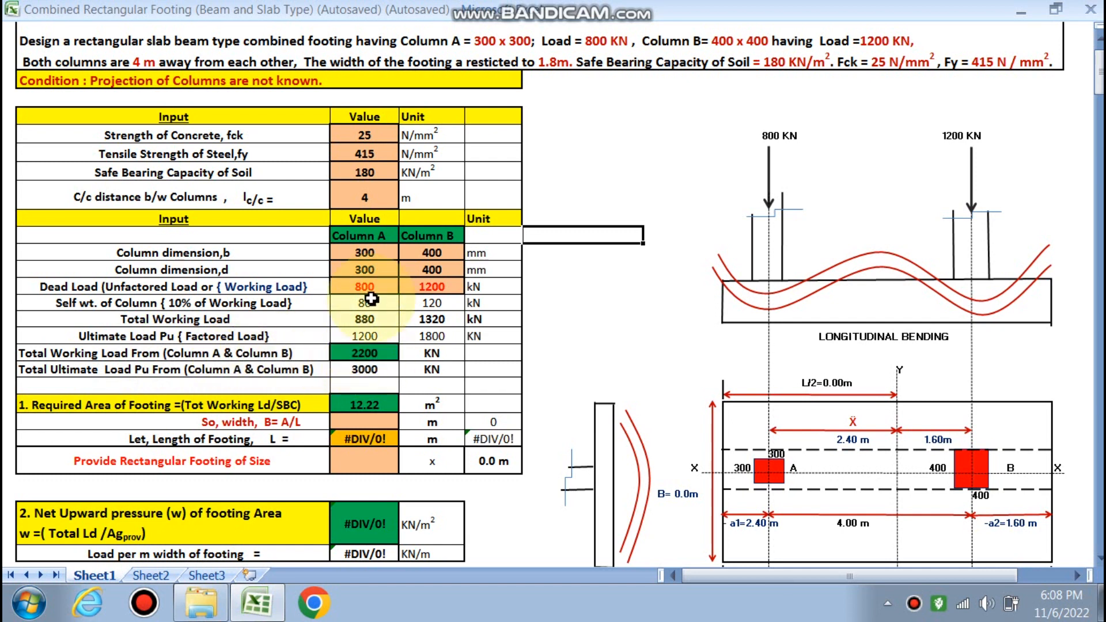
- Inspect the formula behind the total working load from Columns A and B, leaving it unedited
{"action": "double_click", "coordinate": [366, 352]}
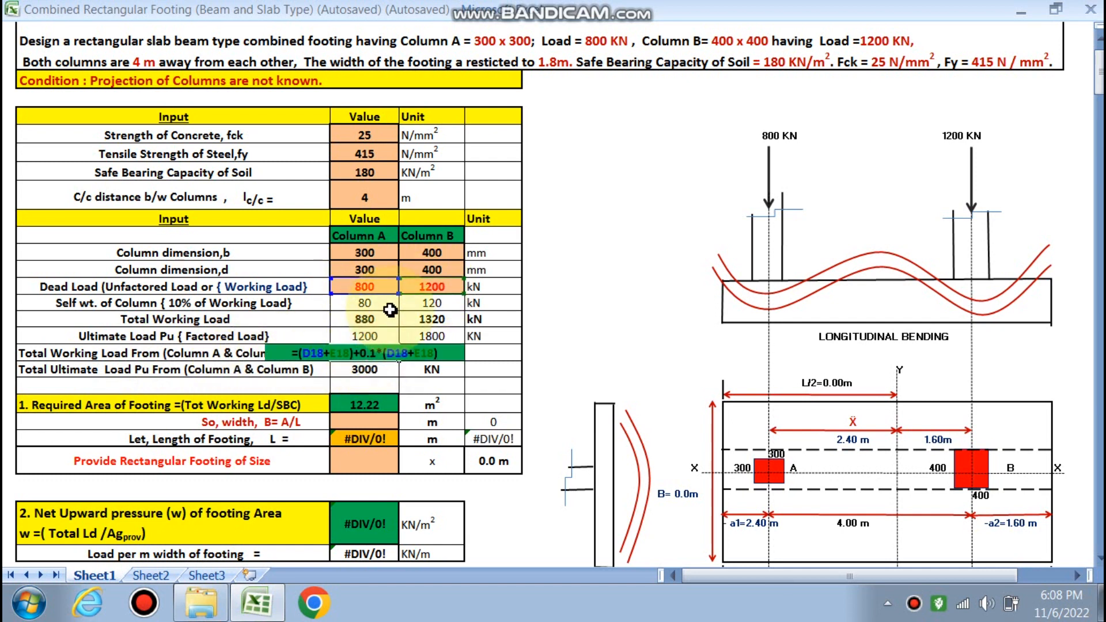
{"action": "key", "text": "Escape"}
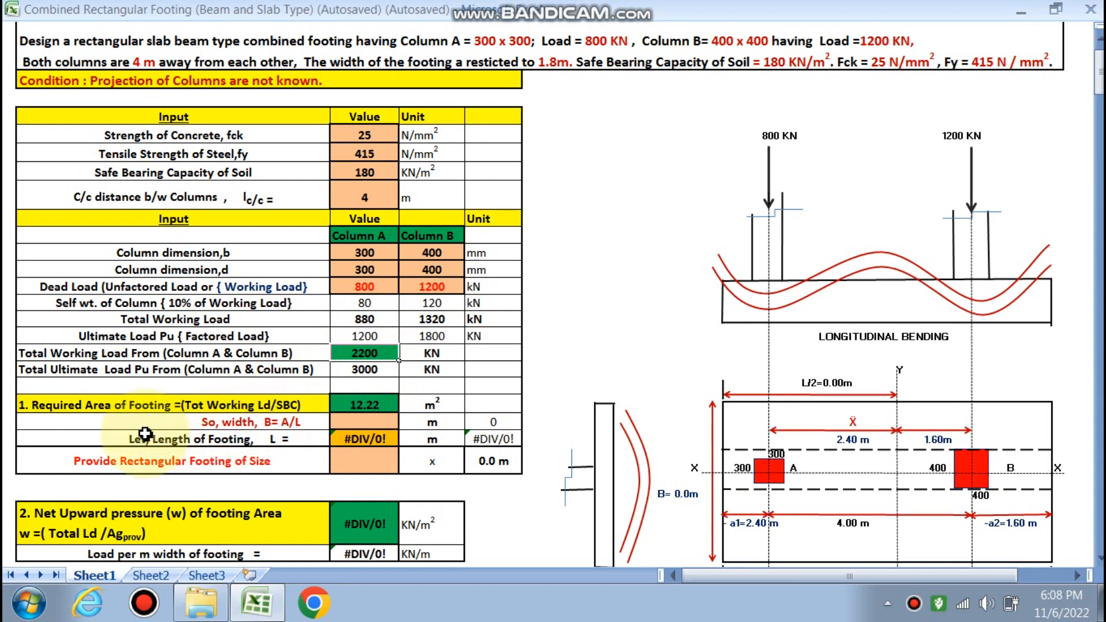
- Set the footing width B to 1.8 m and the provided rectangular footing length to 7.0 m
{"action": "scroll", "coordinate": [161, 431], "scroll_direction": "down", "scroll_amount": 1}
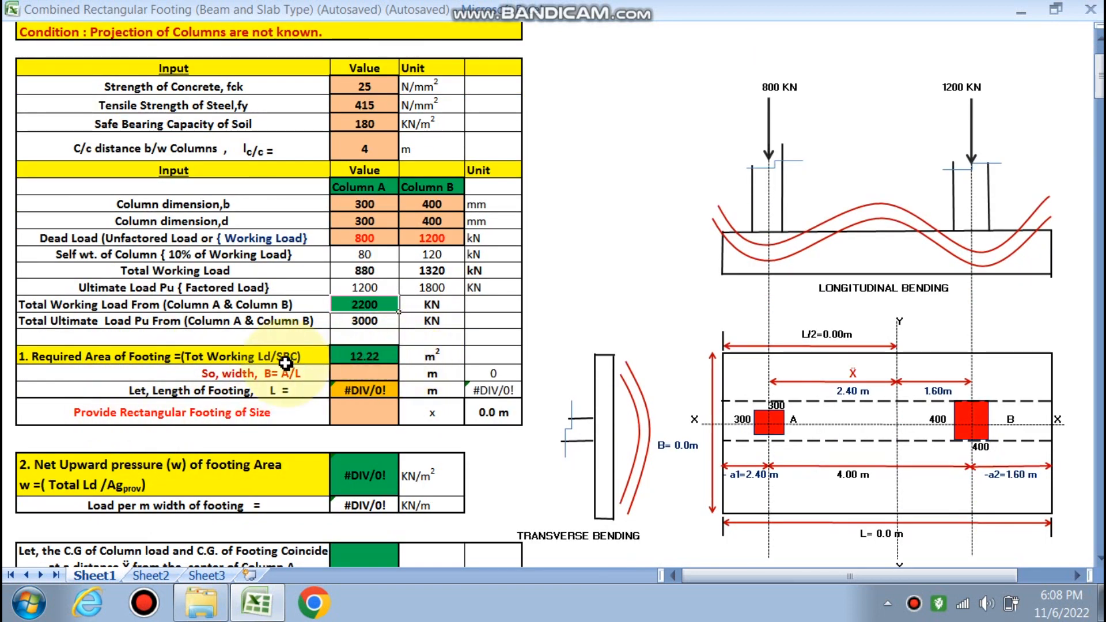
{"action": "left_click", "coordinate": [362, 357]}
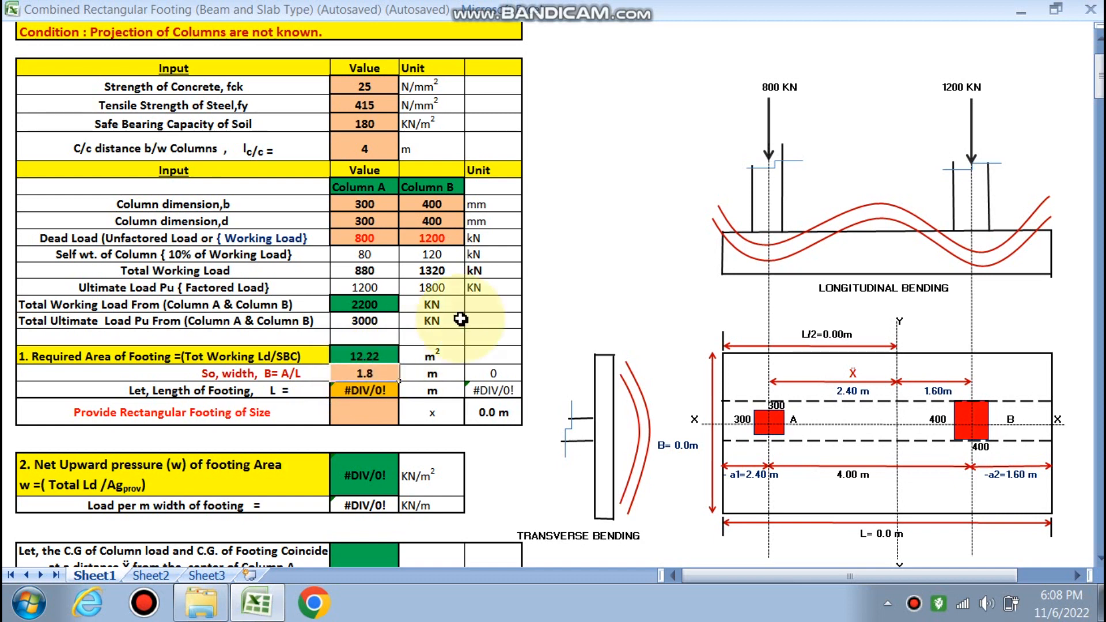
{"action": "left_click", "coordinate": [582, 271]}
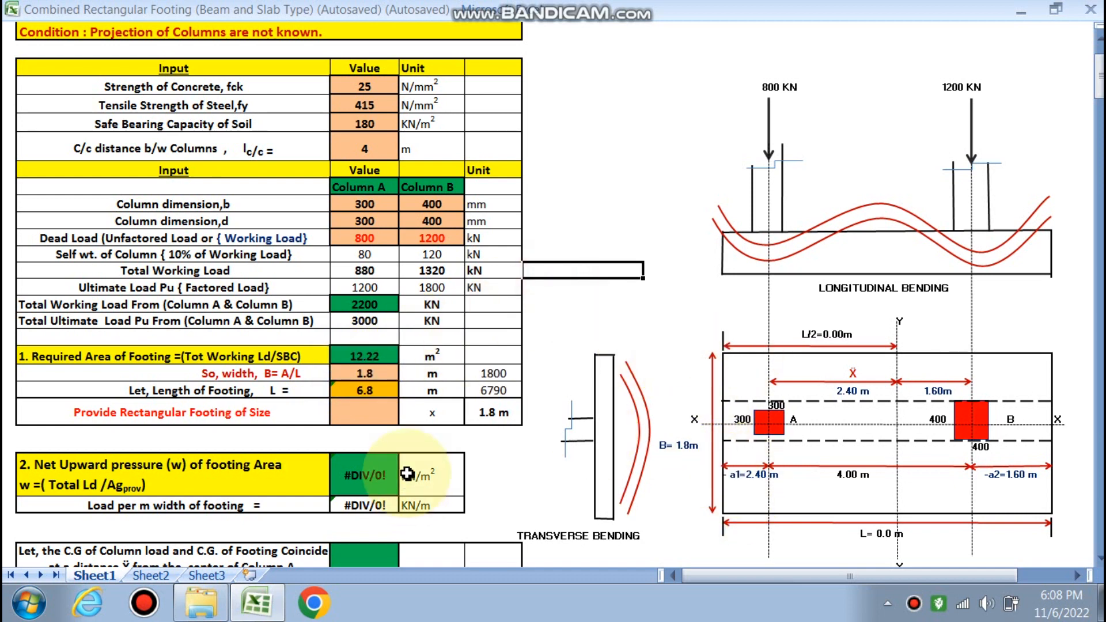
{"action": "left_click", "coordinate": [360, 408]}
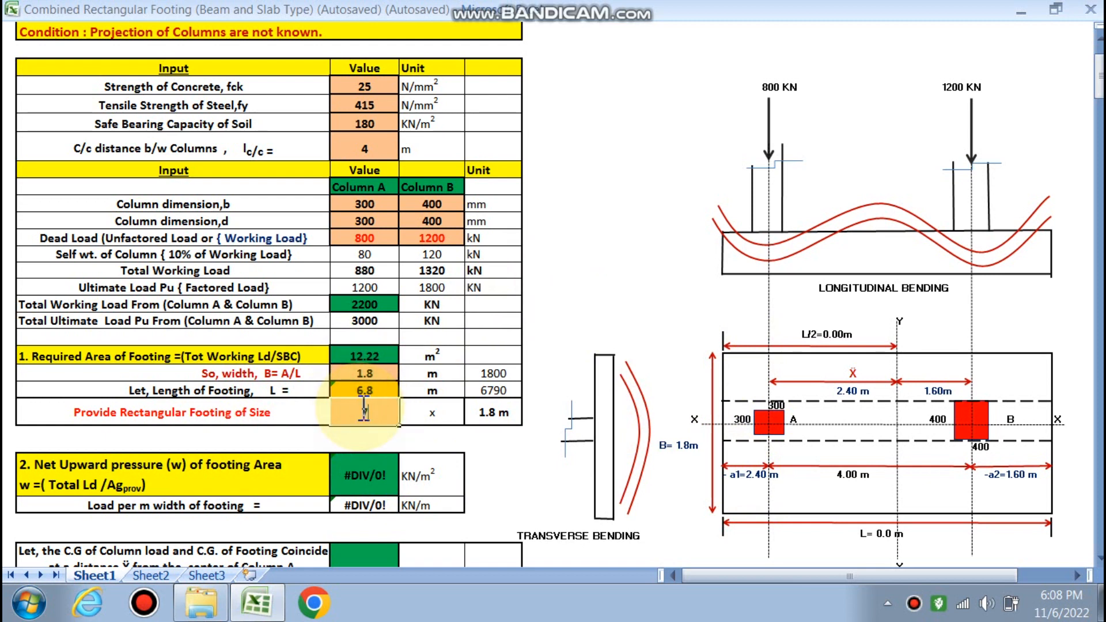
{"action": "left_click", "coordinate": [527, 320]}
- Examine the net upward pressure section and inspect the formula for the load per metre width of footing
{"action": "scroll", "coordinate": [317, 311], "scroll_direction": "down", "scroll_amount": 2}
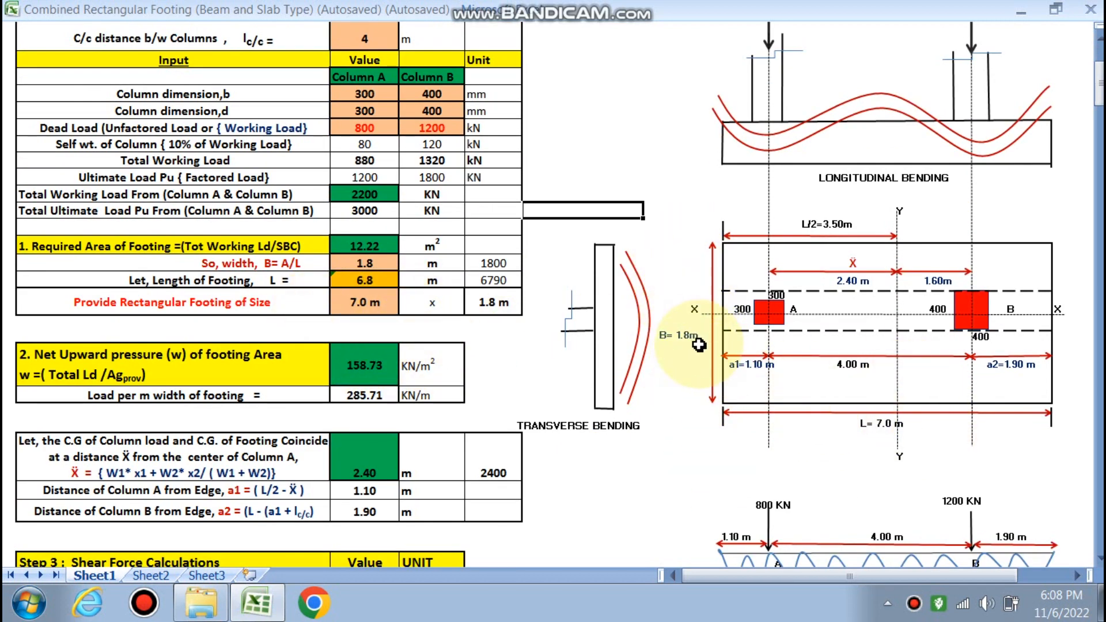
{"action": "scroll", "coordinate": [699, 345], "scroll_direction": "down", "scroll_amount": 1}
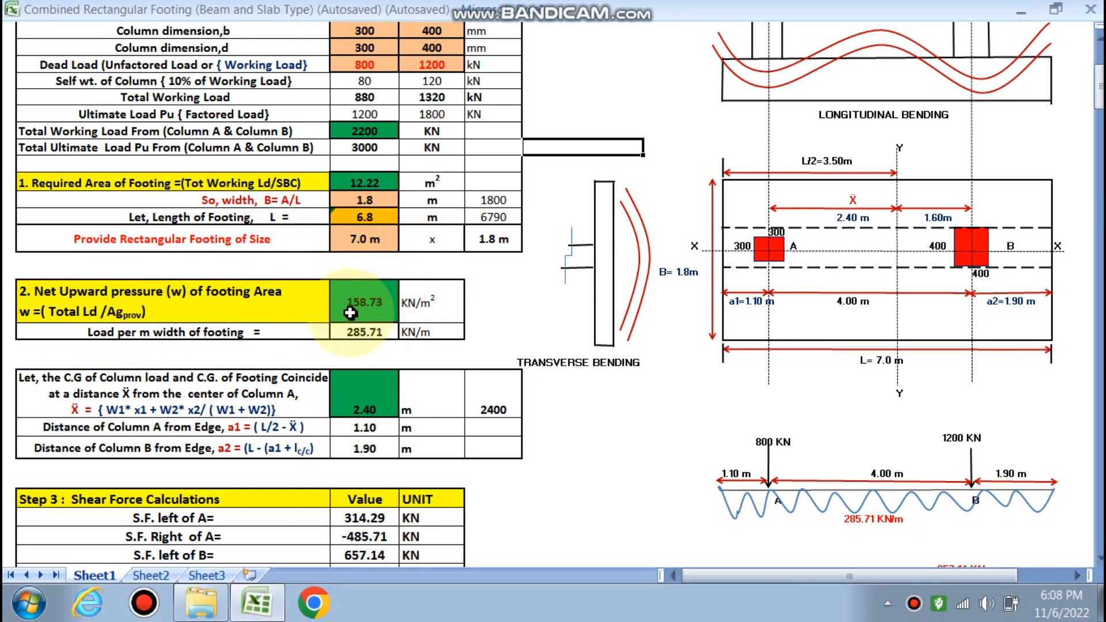
{"action": "scroll", "coordinate": [378, 305], "scroll_direction": "down", "scroll_amount": 2}
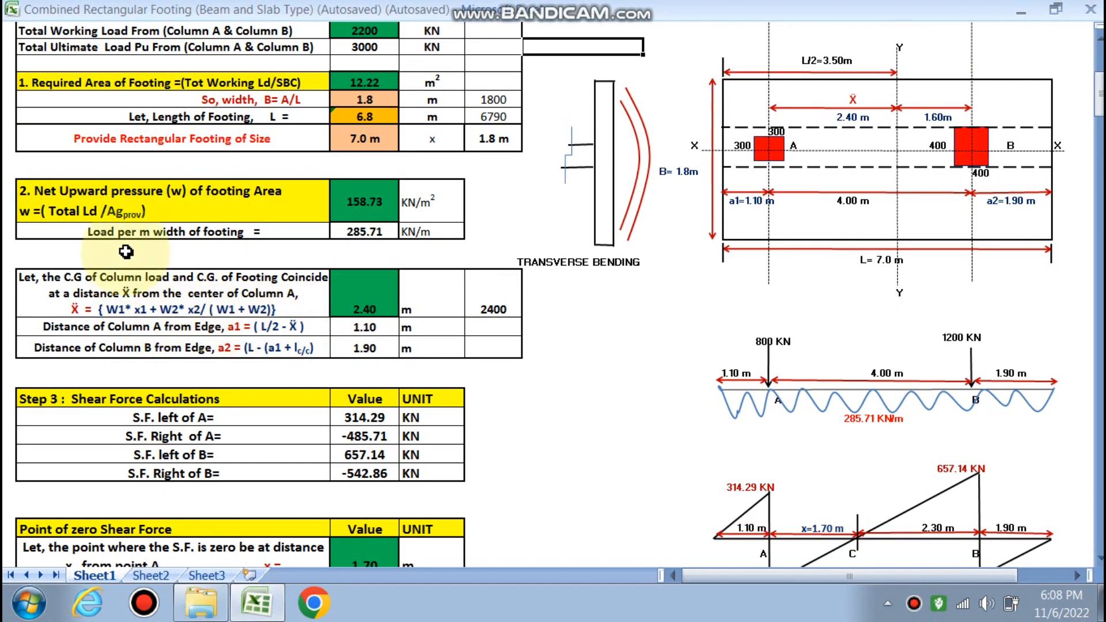
{"action": "double_click", "coordinate": [356, 232]}
{"action": "scroll", "coordinate": [749, 276], "scroll_direction": "up", "scroll_amount": 1}
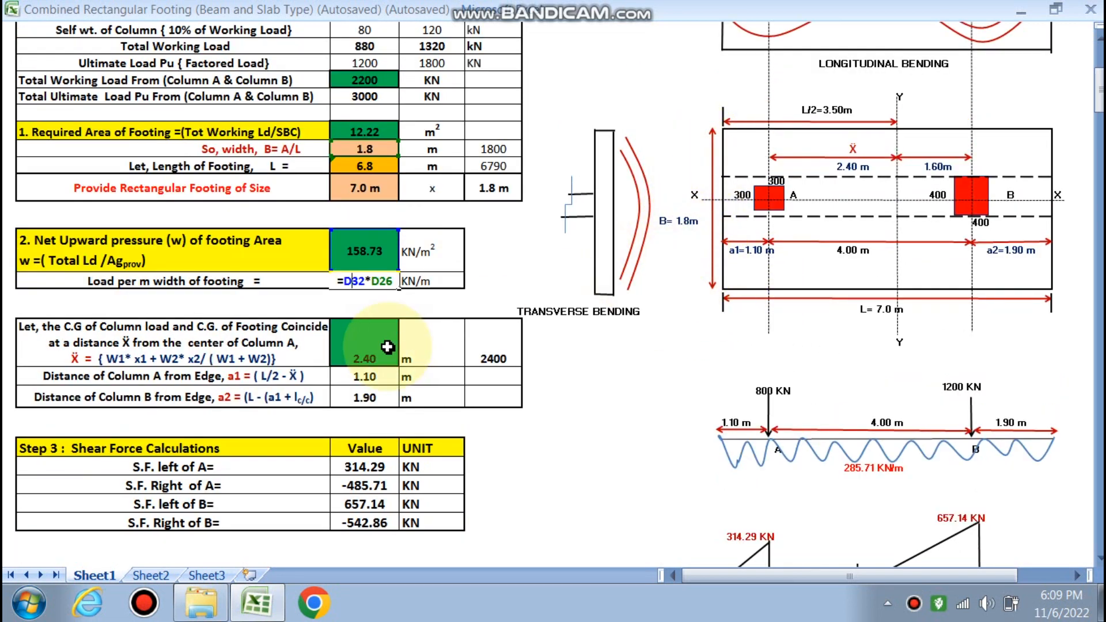
{"action": "key", "text": "Escape"}
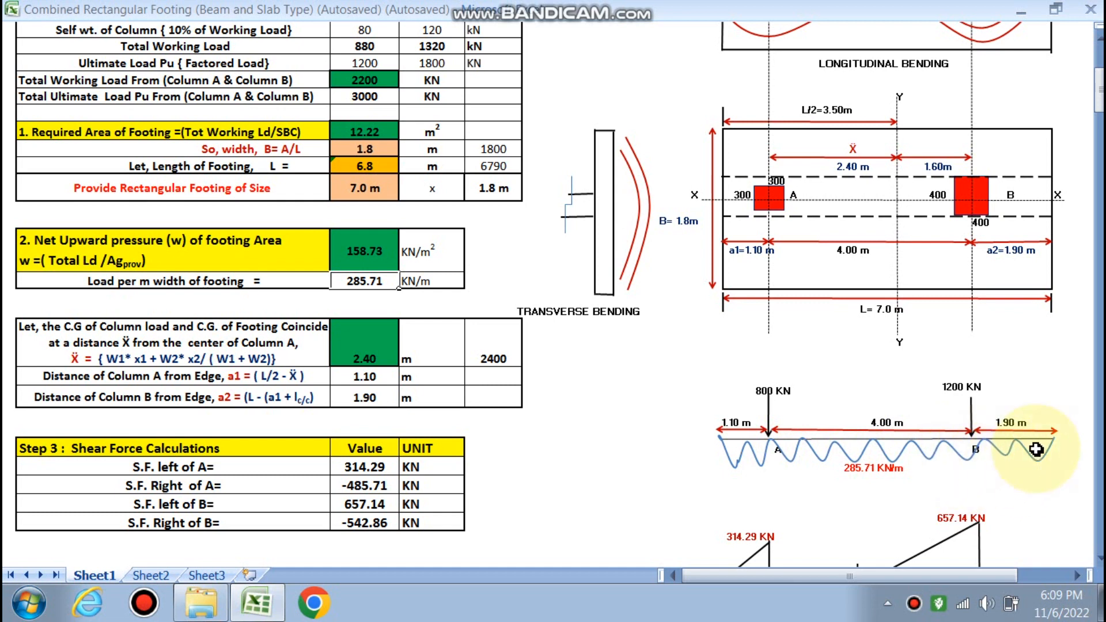
- Examine the centre-of-gravity distance, column edge distances, shear force calculations and point of zero shear alongside their diagrams
{"action": "scroll", "coordinate": [596, 466], "scroll_direction": "down", "scroll_amount": 1}
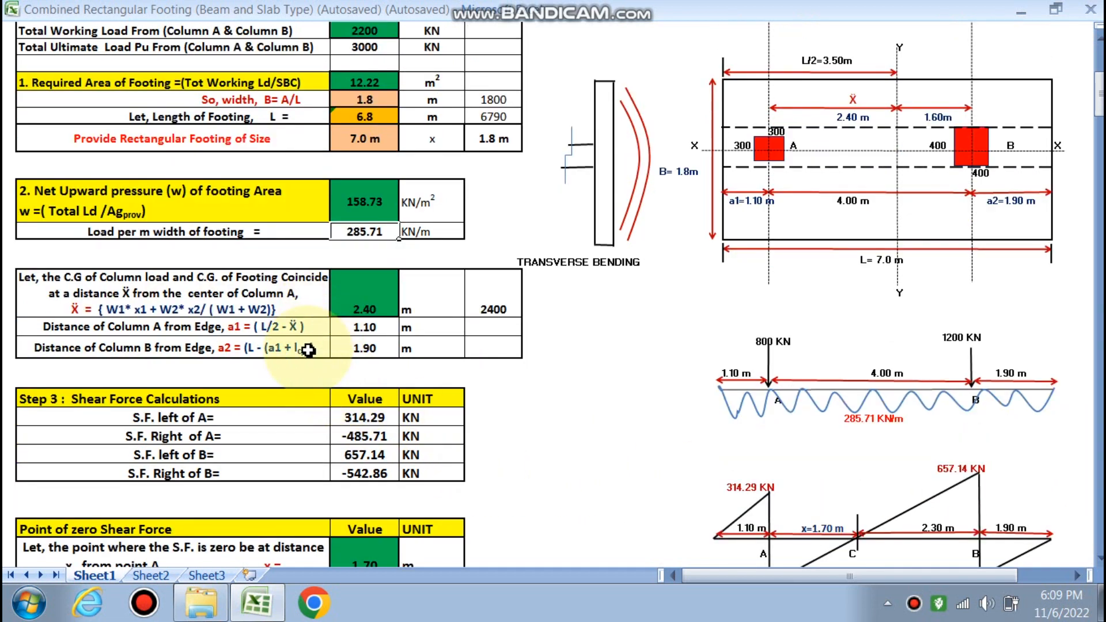
{"action": "scroll", "coordinate": [104, 312], "scroll_direction": "up", "scroll_amount": 1}
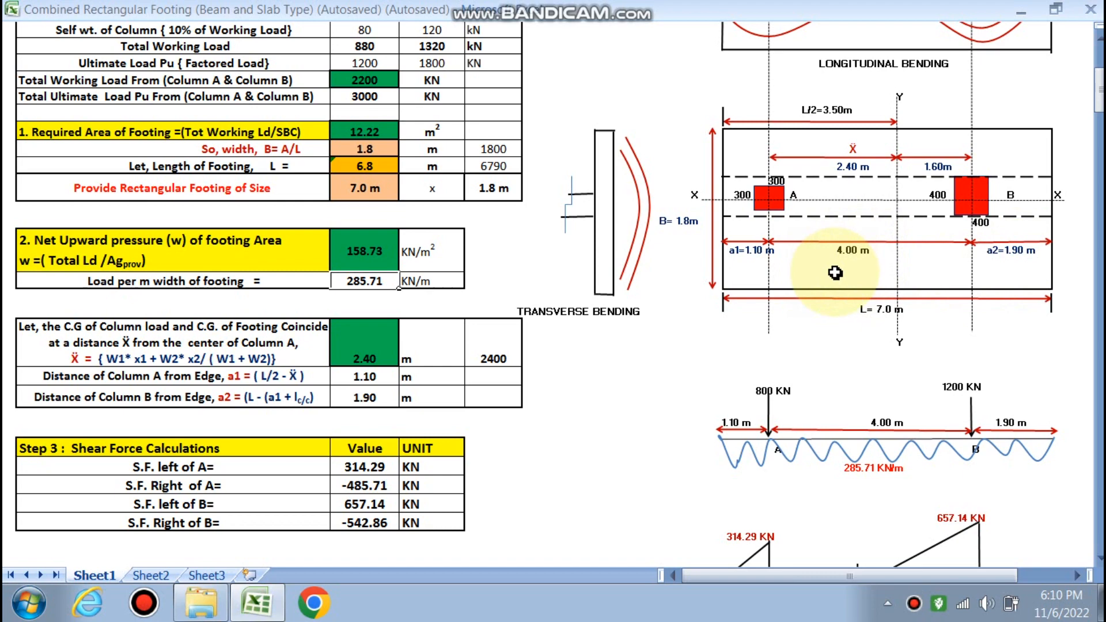
{"action": "scroll", "coordinate": [561, 308], "scroll_direction": "down", "scroll_amount": 1}
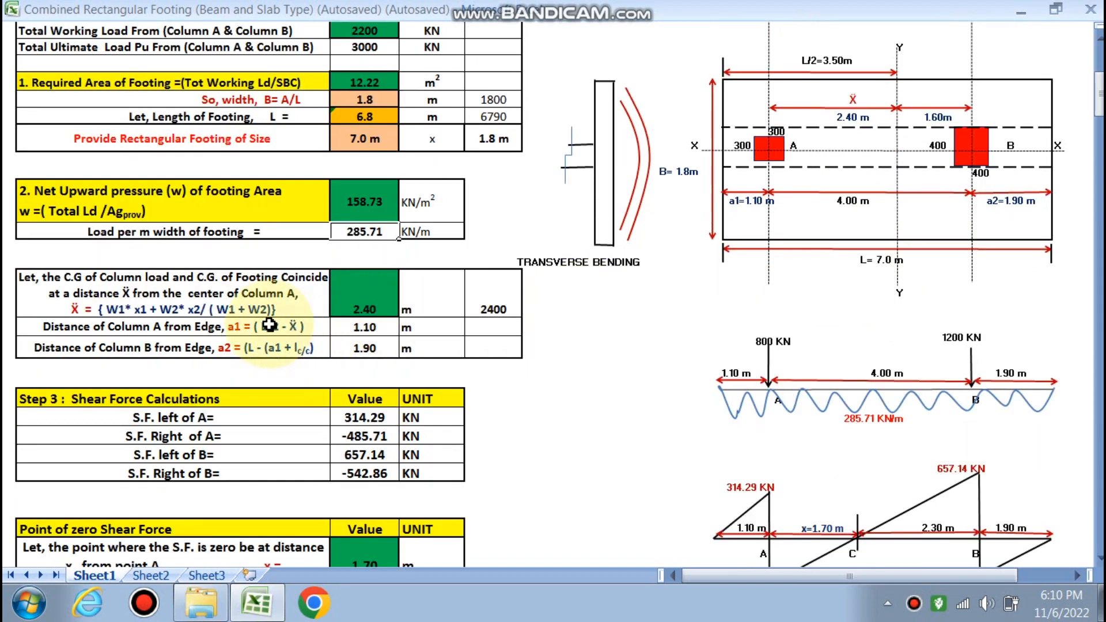
{"action": "scroll", "coordinate": [264, 344], "scroll_direction": "down", "scroll_amount": 3}
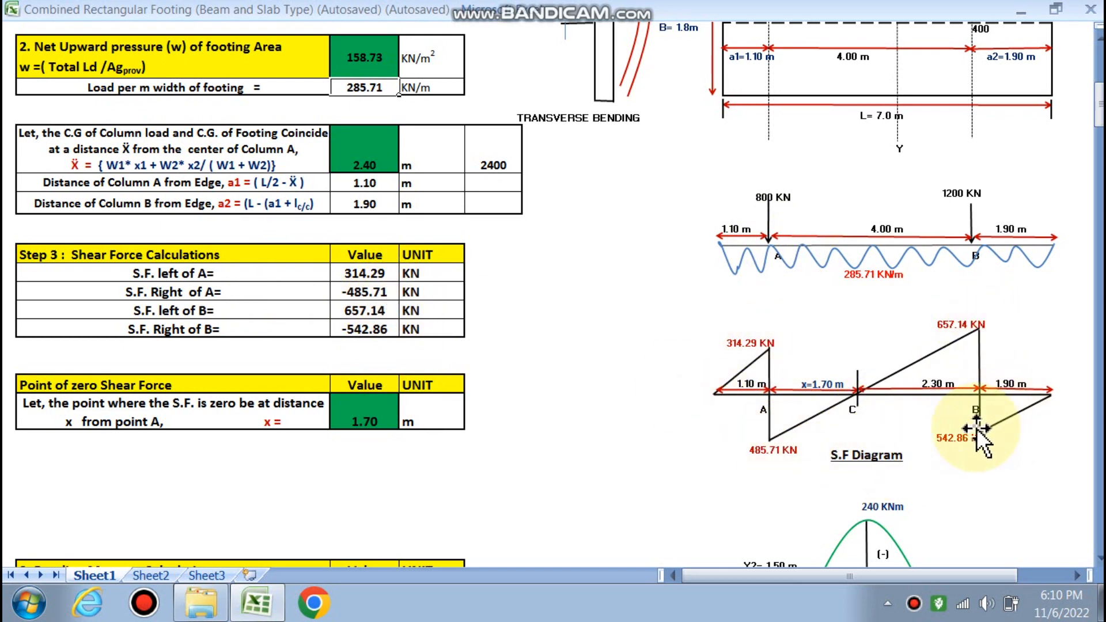
{"action": "scroll", "coordinate": [138, 192], "scroll_direction": "down", "scroll_amount": 3}
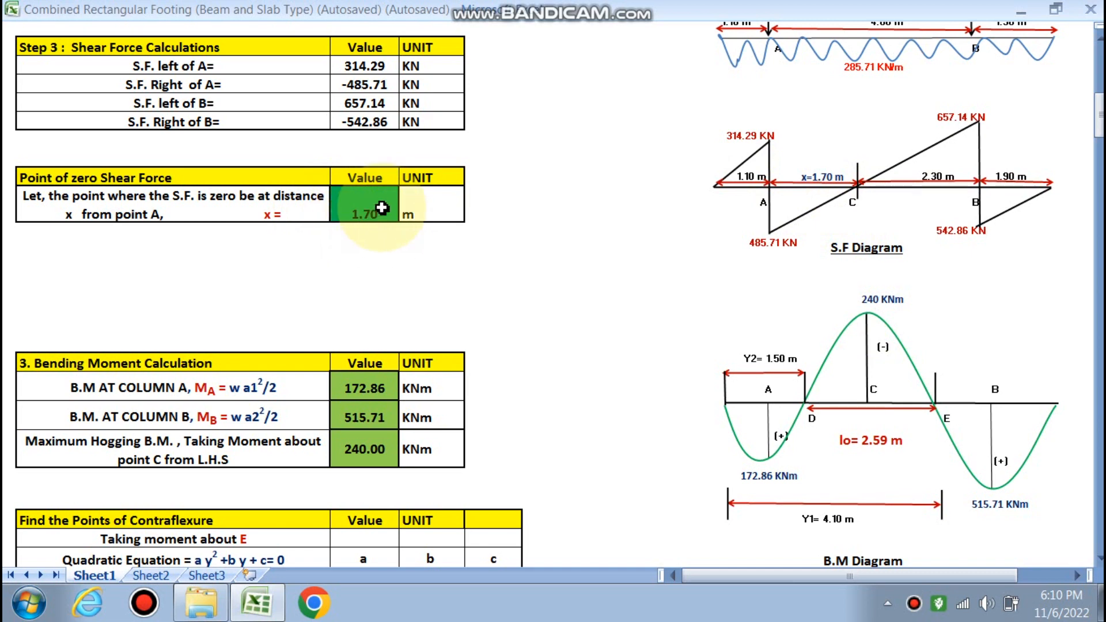
{"action": "scroll", "coordinate": [586, 247], "scroll_direction": "down", "scroll_amount": 2}
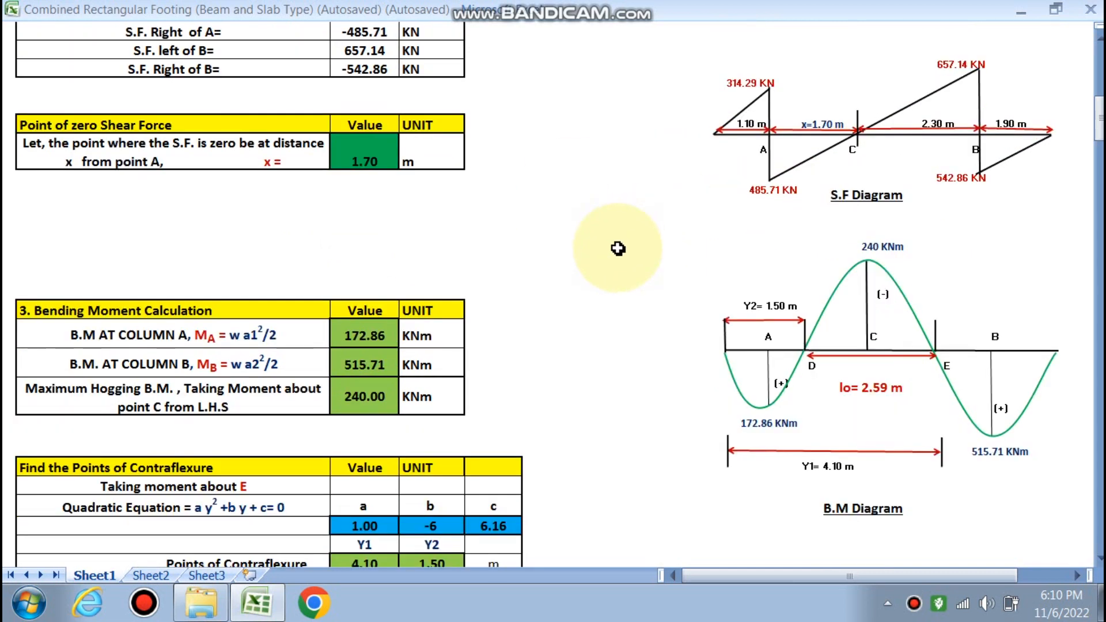
- Trace the bending moment calculations for Columns A and B back to the load per metre and edge distances
{"action": "scroll", "coordinate": [552, 268], "scroll_direction": "down", "scroll_amount": 1}
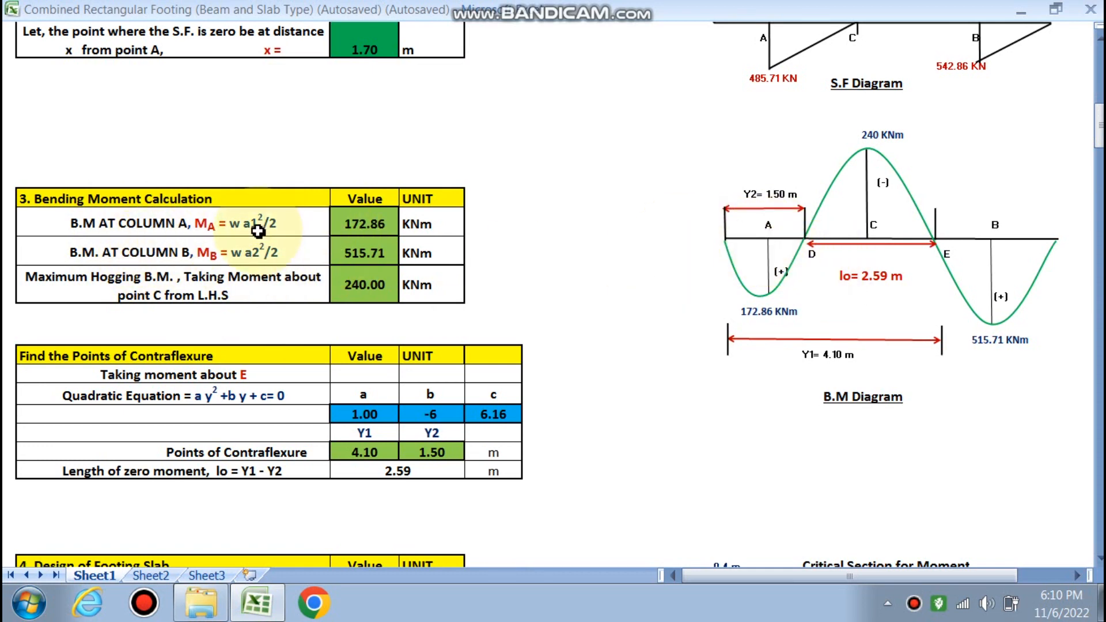
{"action": "scroll", "coordinate": [637, 343], "scroll_direction": "up", "scroll_amount": 7}
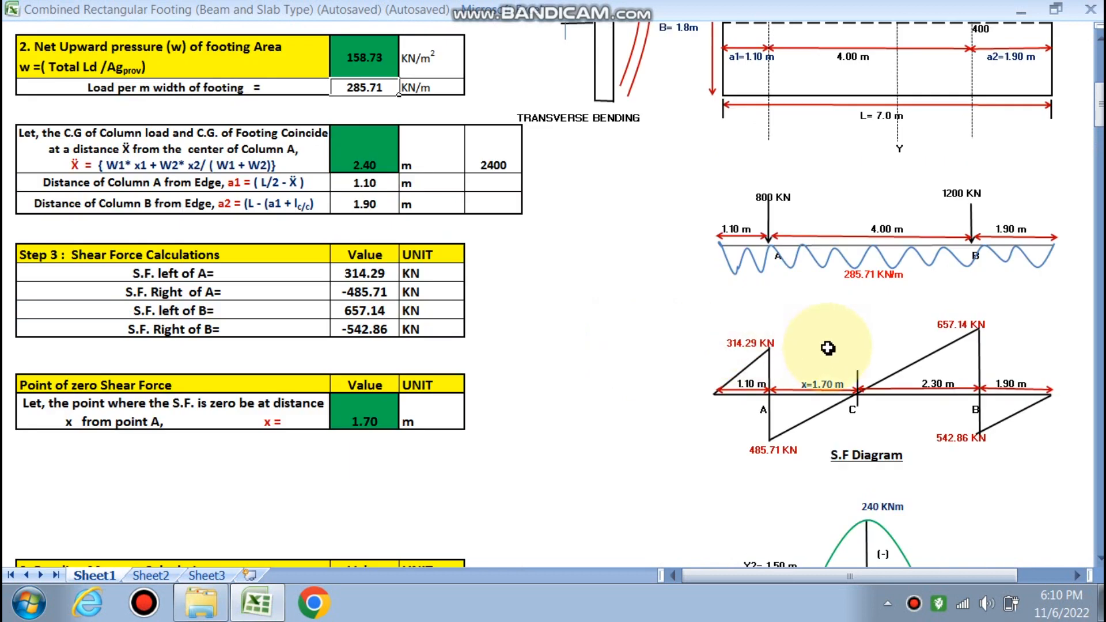
{"action": "scroll", "coordinate": [807, 272], "scroll_direction": "up", "scroll_amount": 1}
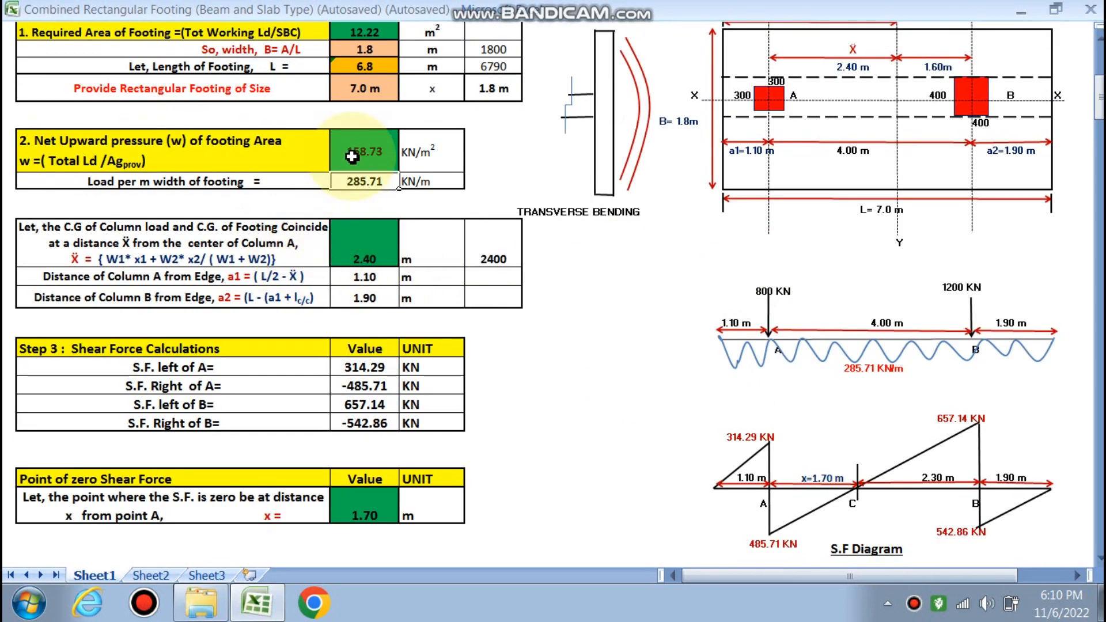
{"action": "scroll", "coordinate": [742, 260], "scroll_direction": "up", "scroll_amount": 2}
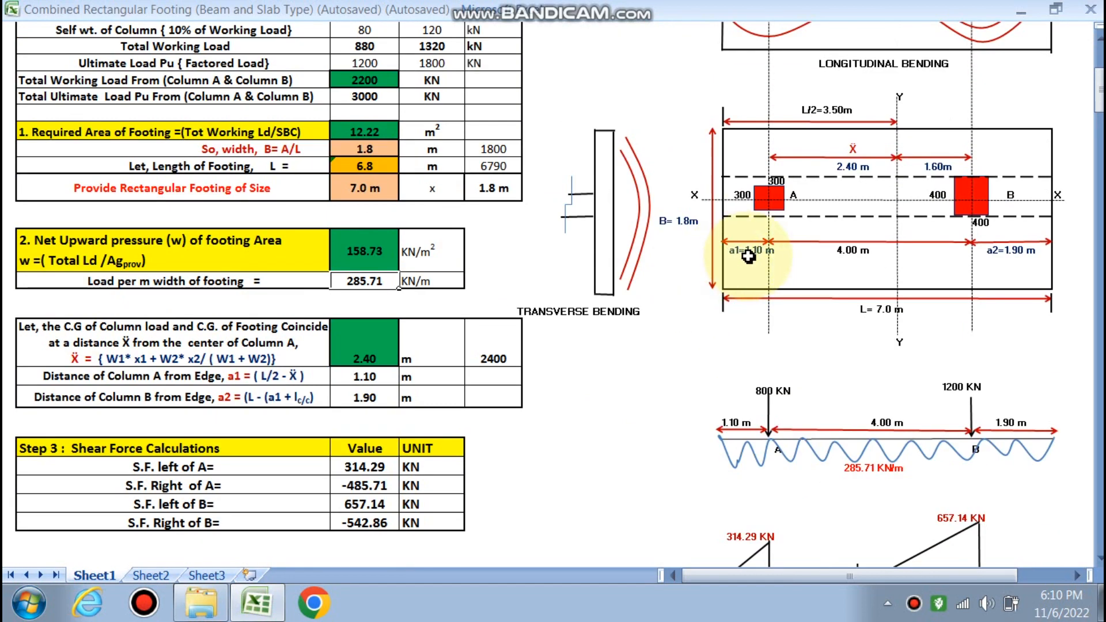
{"action": "scroll", "coordinate": [582, 347], "scroll_direction": "down", "scroll_amount": 12}
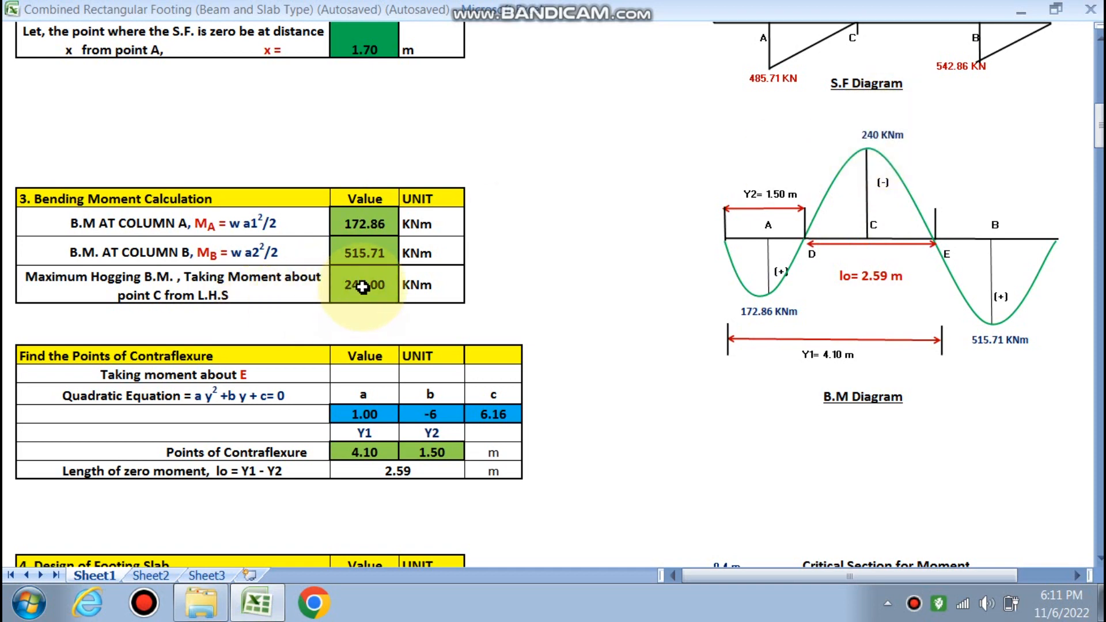
- Examine the points of contraflexure and the footing slab's critical moment, comparing them with the footing plan
{"action": "scroll", "coordinate": [363, 288], "scroll_direction": "down", "scroll_amount": 3}
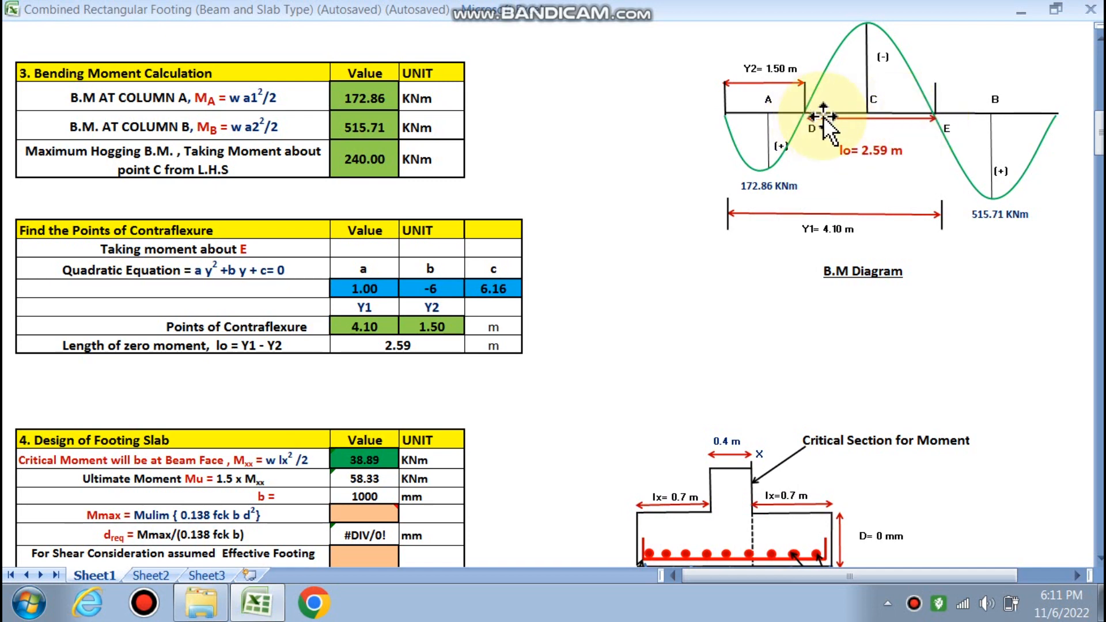
{"action": "scroll", "coordinate": [545, 276], "scroll_direction": "down", "scroll_amount": 3}
{"action": "scroll", "coordinate": [545, 276], "scroll_direction": "down", "scroll_amount": 1}
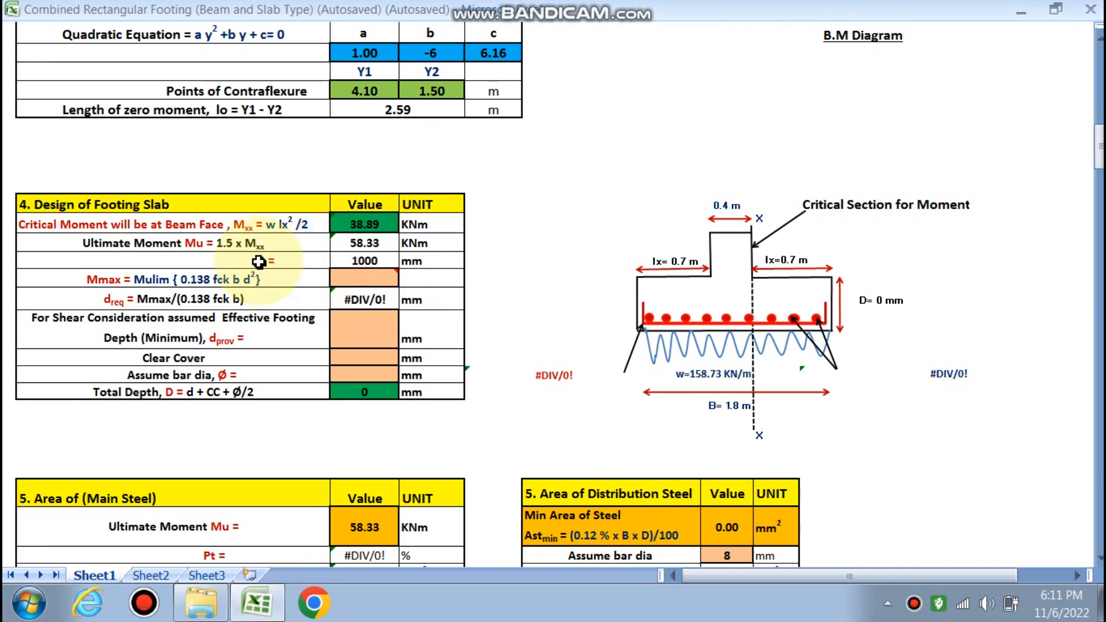
{"action": "scroll", "coordinate": [812, 291], "scroll_direction": "up", "scroll_amount": 10}
{"action": "scroll", "coordinate": [783, 196], "scroll_direction": "up", "scroll_amount": 2}
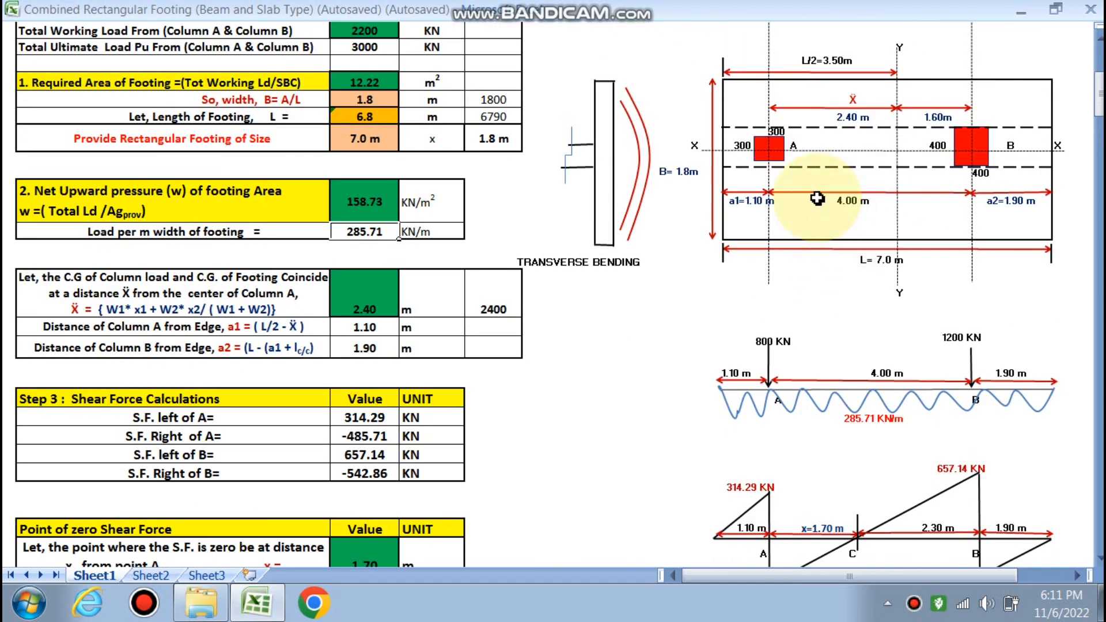
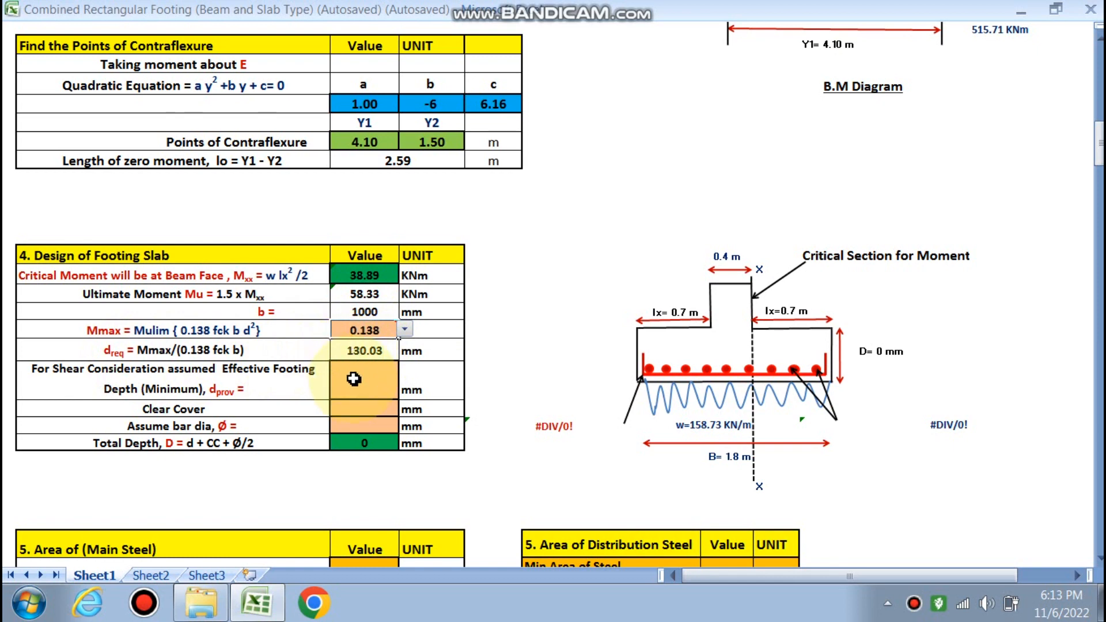
- Set the assumed minimum effective footing depth for shear consideration, dprov, to 260 mm
{"action": "scroll", "coordinate": [354, 379], "scroll_direction": "down", "scroll_amount": 1}
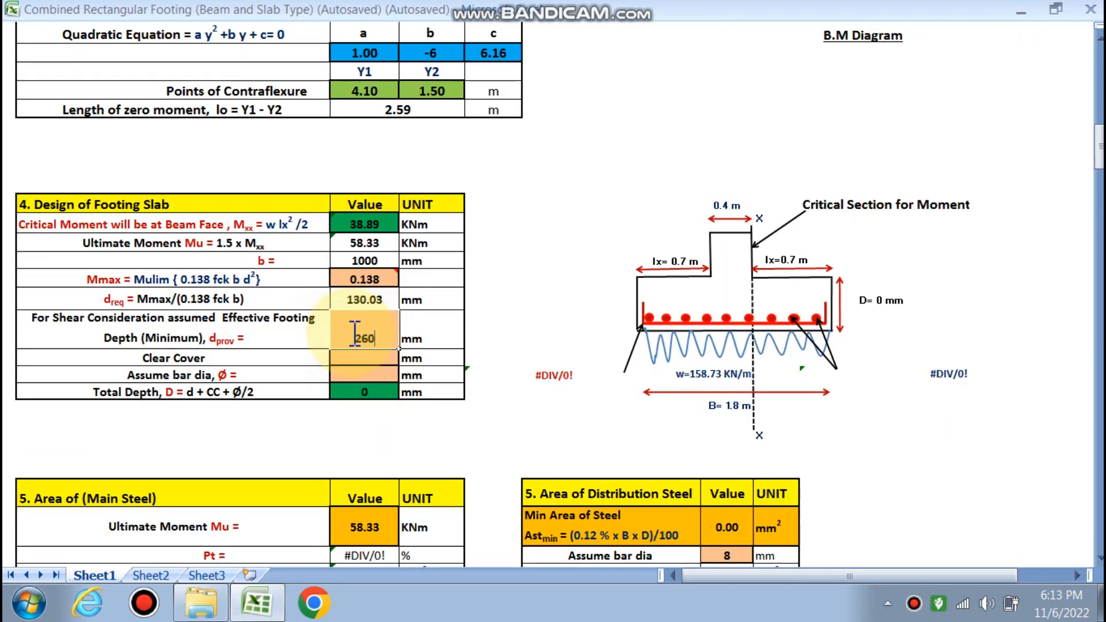
{"action": "key", "text": "Return"}
- Examine the main and distribution steel design and the one-way shear check for the footing slab
{"action": "scroll", "coordinate": [506, 316], "scroll_direction": "down", "scroll_amount": 12}
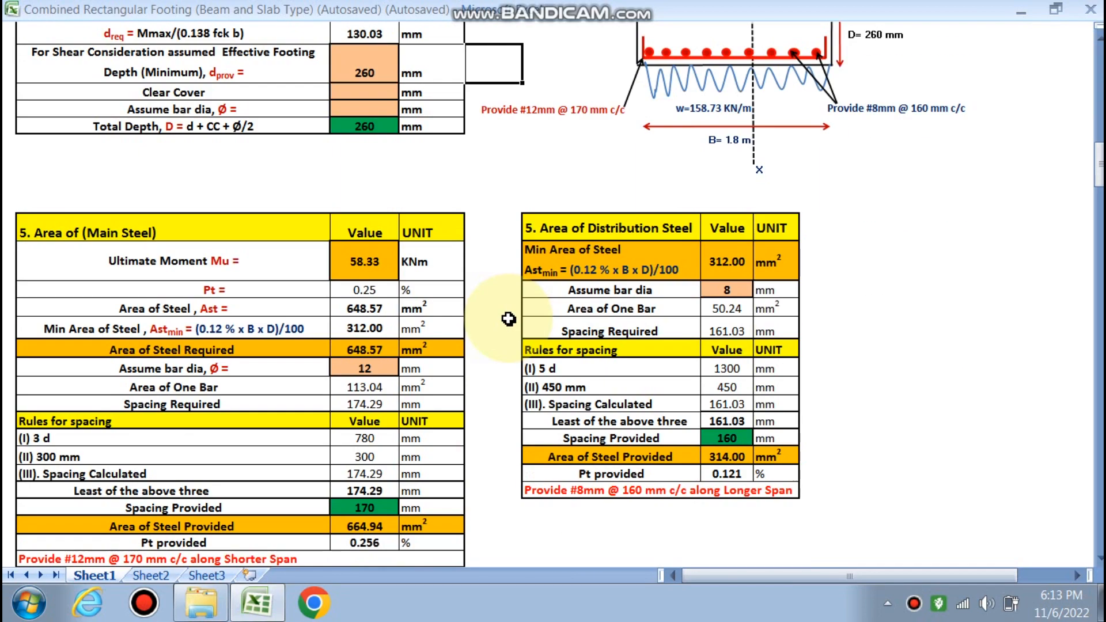
{"action": "scroll", "coordinate": [506, 331], "scroll_direction": "down", "scroll_amount": 3}
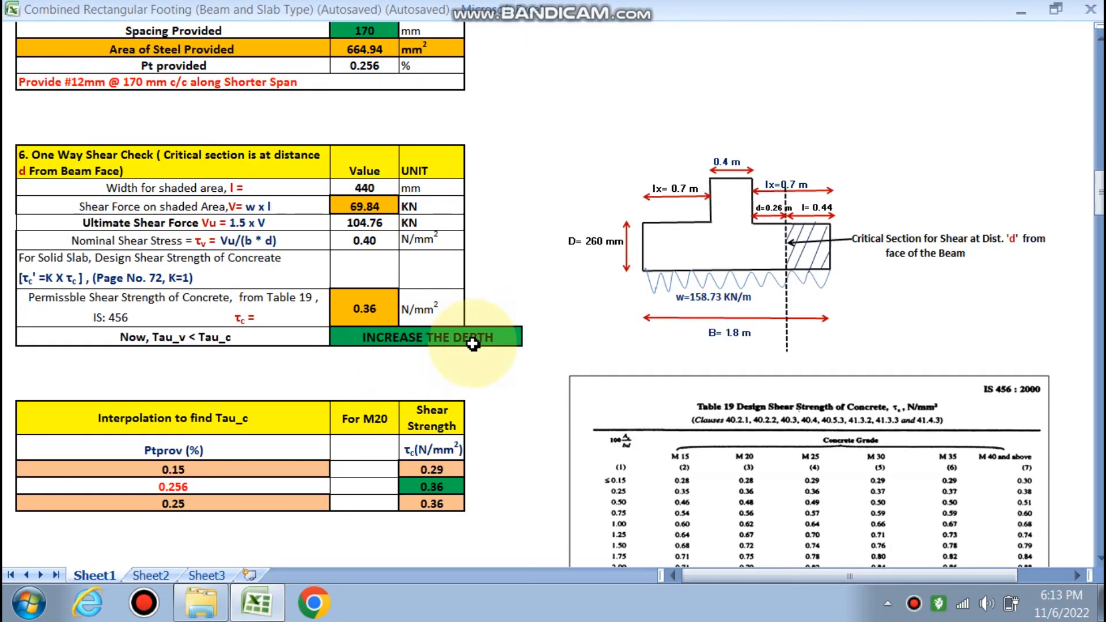
{"action": "scroll", "coordinate": [362, 359], "scroll_direction": "up", "scroll_amount": 6}
{"action": "scroll", "coordinate": [362, 358], "scroll_direction": "down", "scroll_amount": 3}
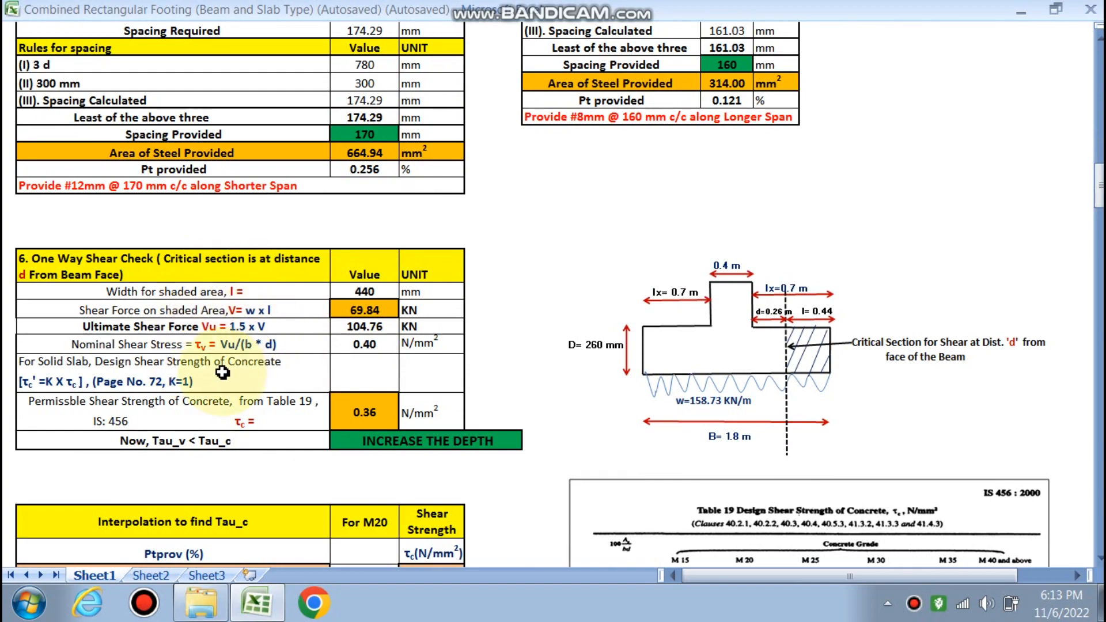
- Try an assumed effective footing depth, dprov, of 300 mm and check it against the one-way shear criterion
{"action": "scroll", "coordinate": [228, 370], "scroll_direction": "up", "scroll_amount": 8}
{"action": "scroll", "coordinate": [228, 371], "scroll_direction": "up", "scroll_amount": 3}
{"action": "left_click", "coordinate": [370, 338]}
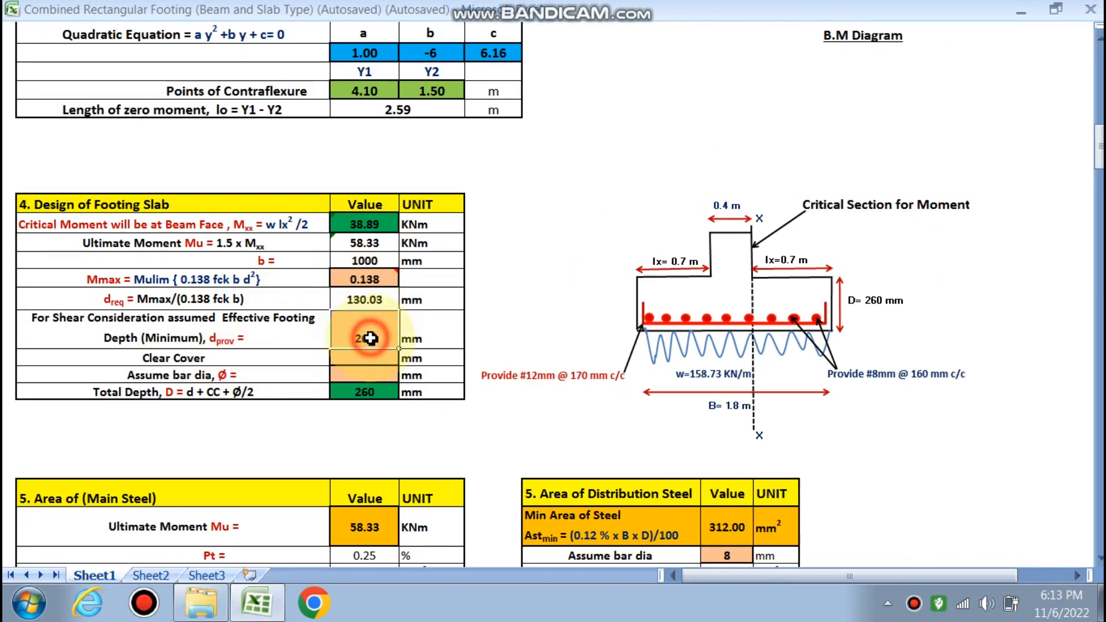
{"action": "type", "text": "300"}
{"action": "key", "text": "Return"}
{"action": "scroll", "coordinate": [483, 328], "scroll_direction": "down", "scroll_amount": 14}
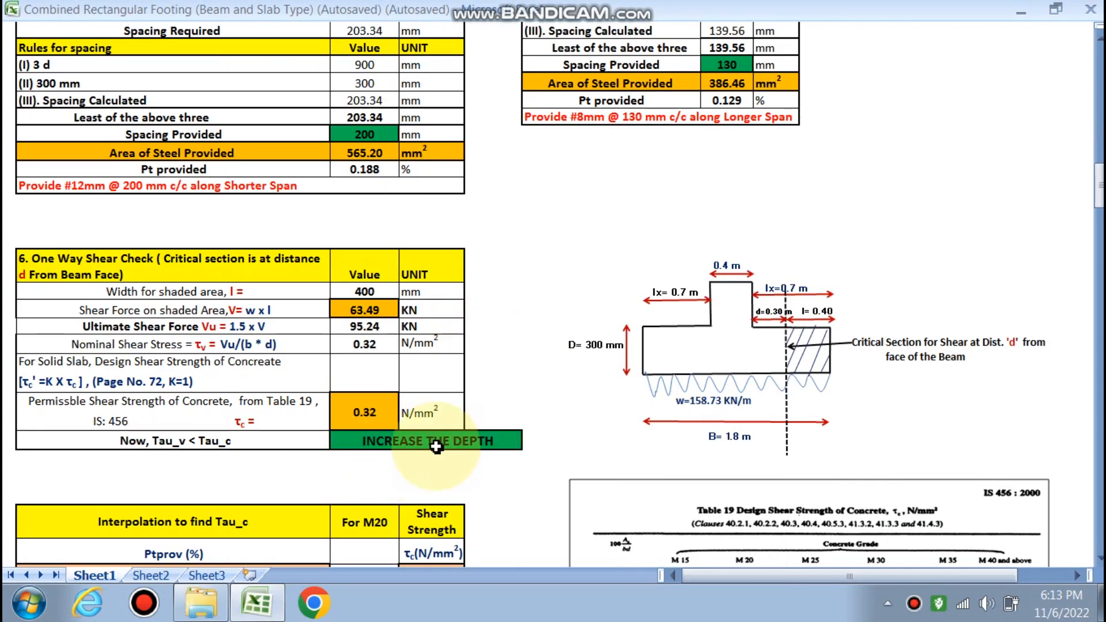
- Set the assumed minimum effective footing depth, dprov, to 340 mm and check the slab's one-way shear
{"action": "scroll", "coordinate": [436, 447], "scroll_direction": "up", "scroll_amount": 11}
{"action": "left_click", "coordinate": [361, 265]}
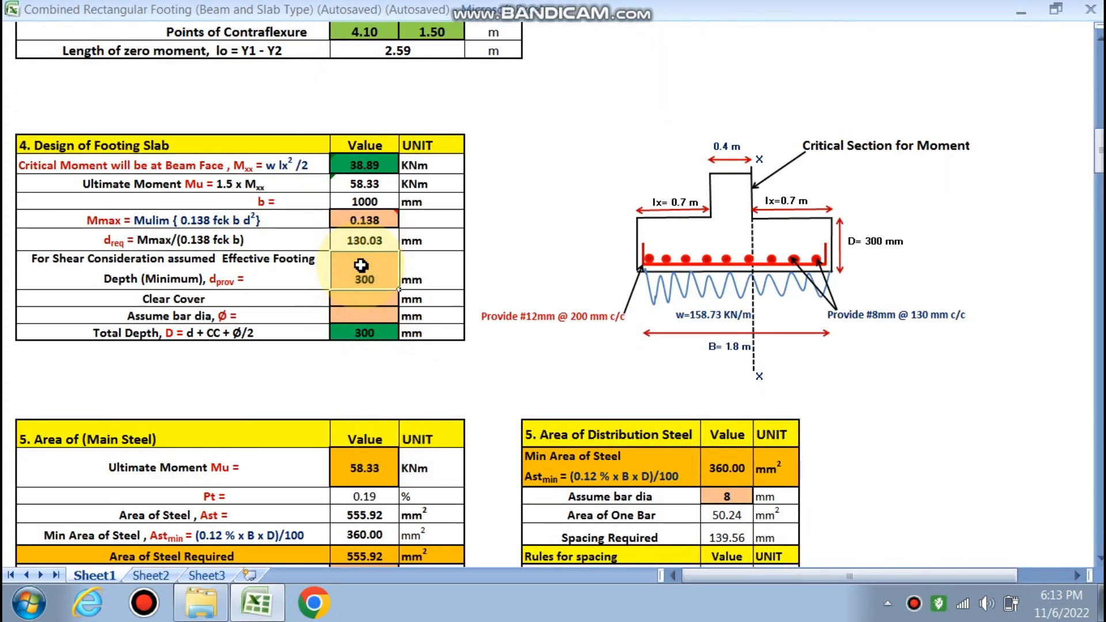
{"action": "type", "text": "340"}
{"action": "key", "text": "Return"}
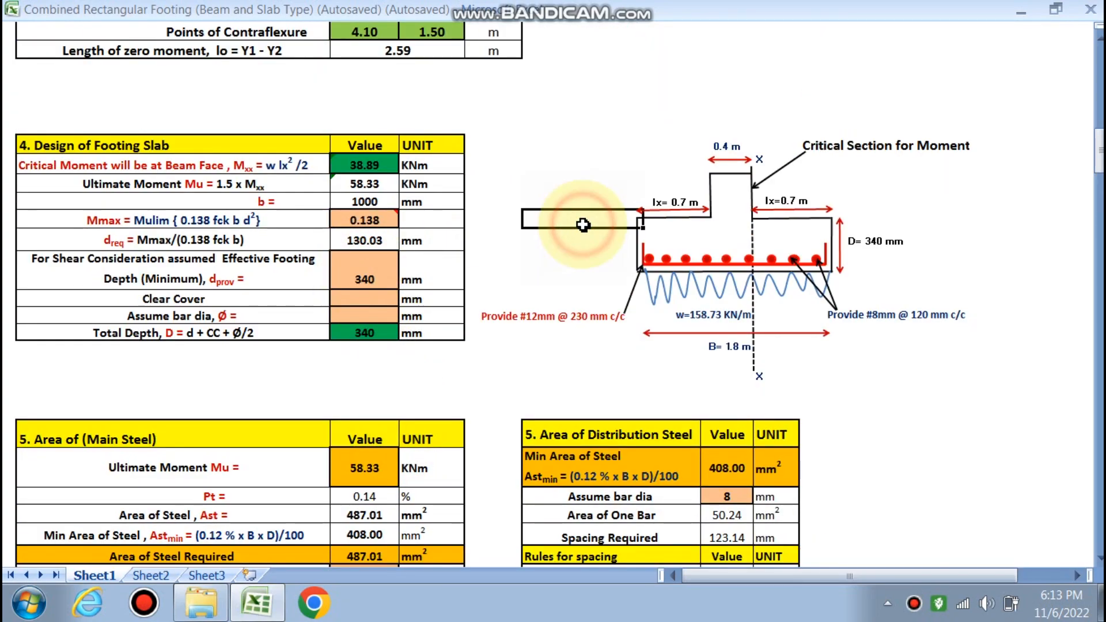
{"action": "scroll", "coordinate": [501, 254], "scroll_direction": "down", "scroll_amount": 11}
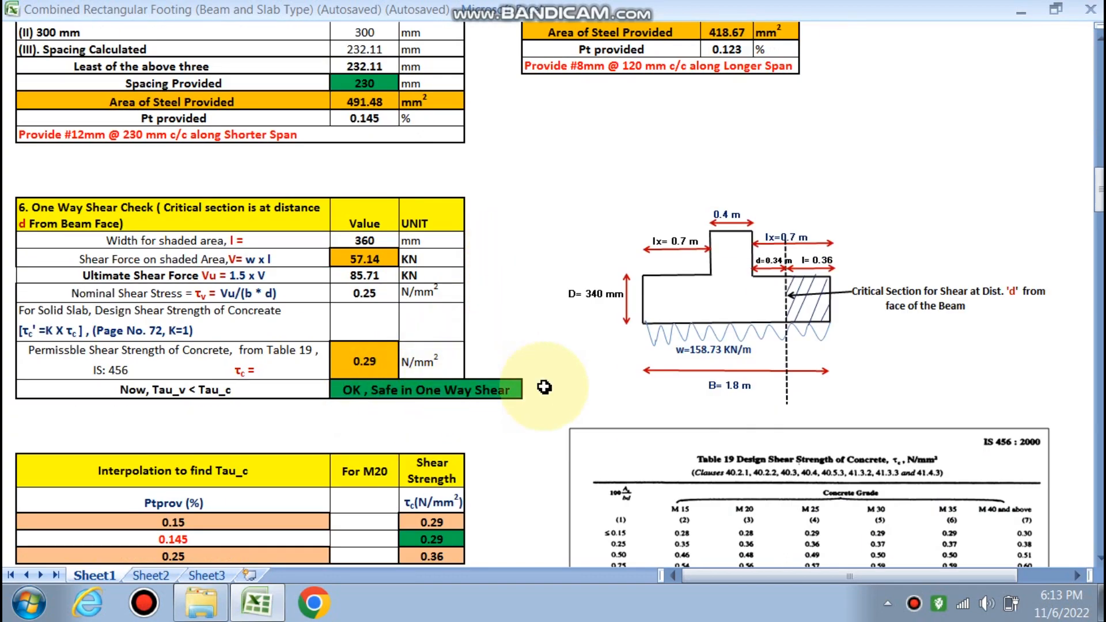
- Set the footing slab's clear cover to 50 mm and its assumed bar diameter to 20 mm
{"action": "scroll", "coordinate": [501, 346], "scroll_direction": "up", "scroll_amount": 10}
{"action": "scroll", "coordinate": [374, 328], "scroll_direction": "up", "scroll_amount": 2}
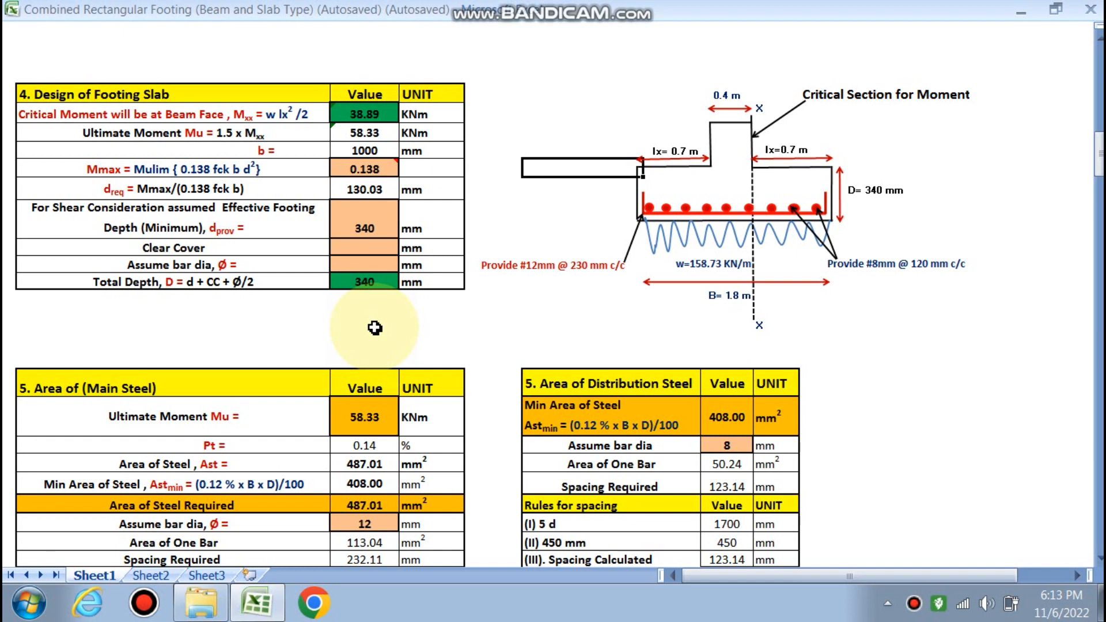
{"action": "left_click", "coordinate": [478, 228]}
{"action": "scroll", "coordinate": [410, 299], "scroll_direction": "up", "scroll_amount": 3}
{"action": "left_click", "coordinate": [345, 408]}
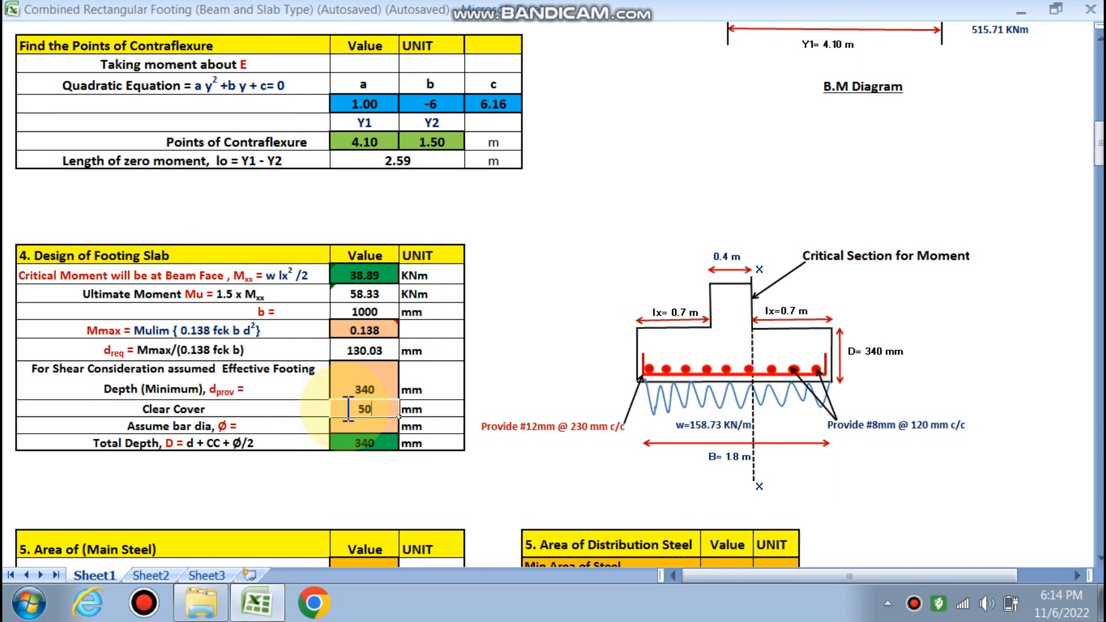
{"action": "left_click", "coordinate": [375, 423]}
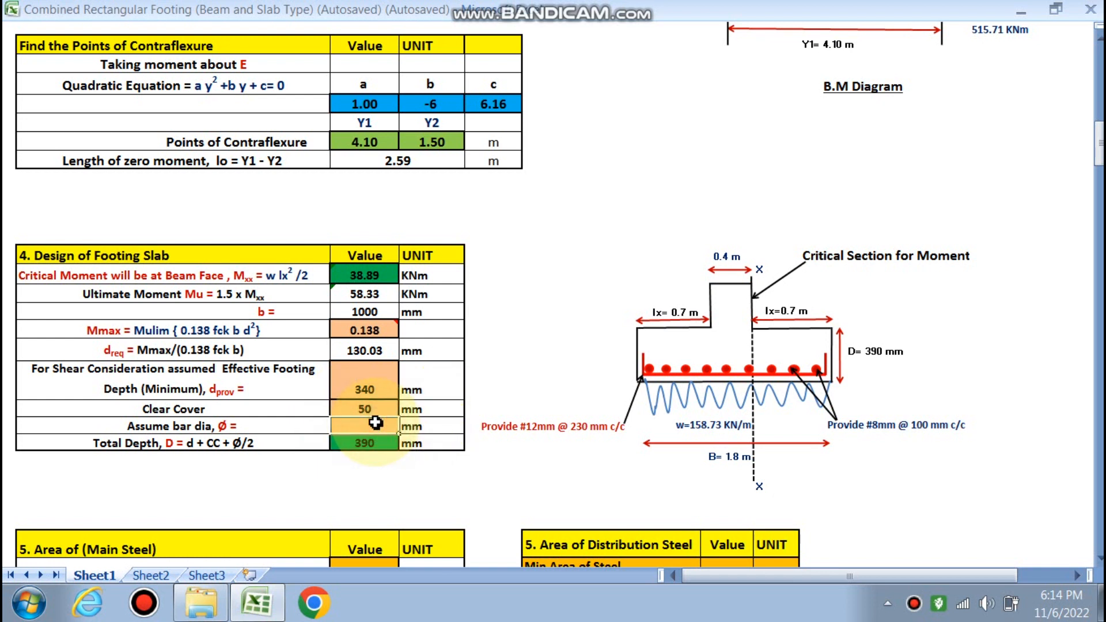
{"action": "type", "text": "20"}
{"action": "left_click", "coordinate": [365, 505]}
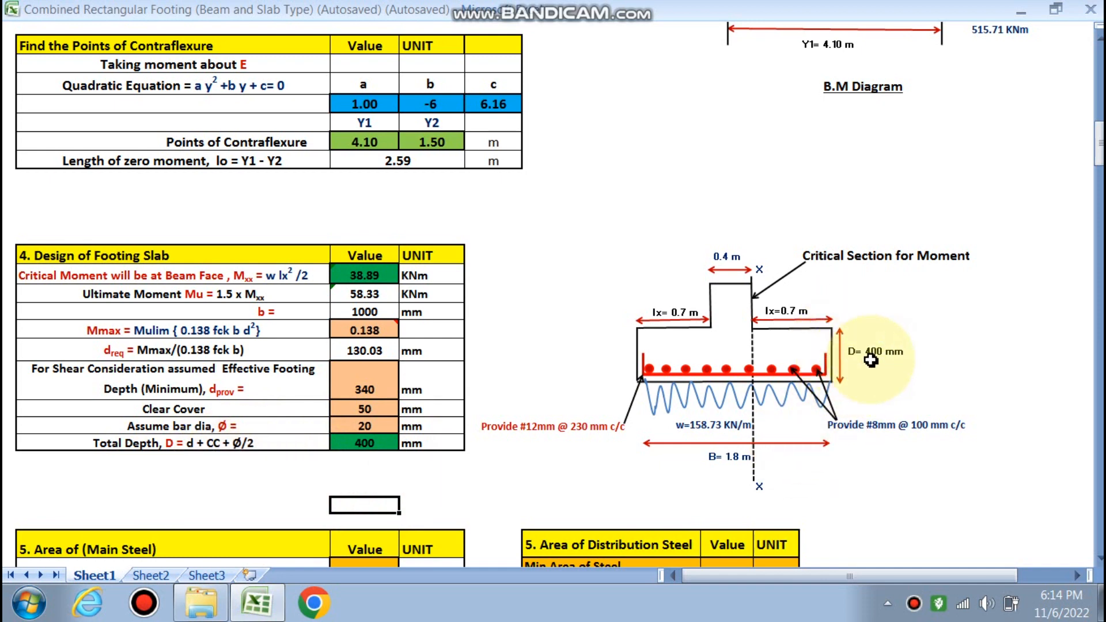
- Examine the main steel calculation, including the Pt formula, and compare the bar spacing with the slab section drawing
{"action": "scroll", "coordinate": [631, 394], "scroll_direction": "down", "scroll_amount": 3}
{"action": "scroll", "coordinate": [631, 391], "scroll_direction": "down", "scroll_amount": 3}
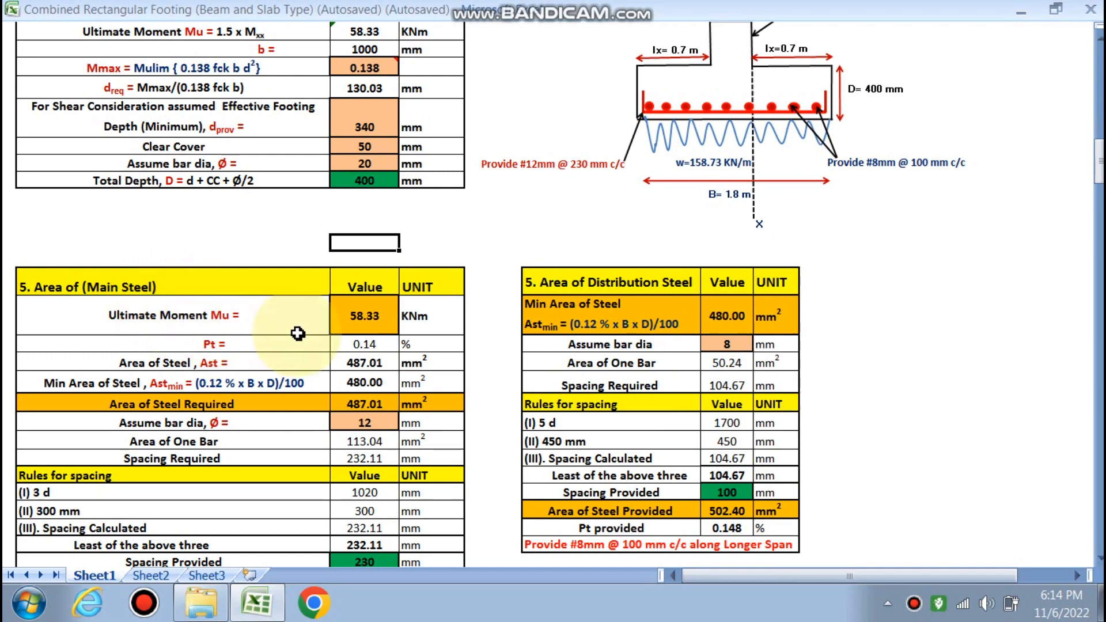
{"action": "scroll", "coordinate": [410, 248], "scroll_direction": "up", "scroll_amount": 3}
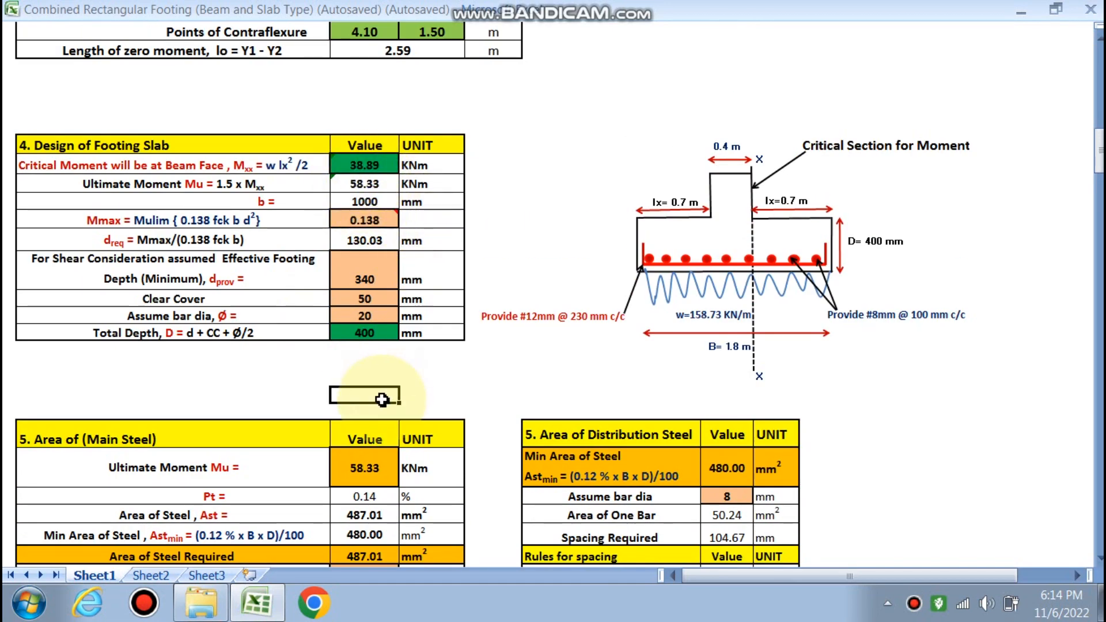
{"action": "scroll", "coordinate": [364, 446], "scroll_direction": "down", "scroll_amount": 2}
{"action": "scroll", "coordinate": [364, 446], "scroll_direction": "down", "scroll_amount": 1}
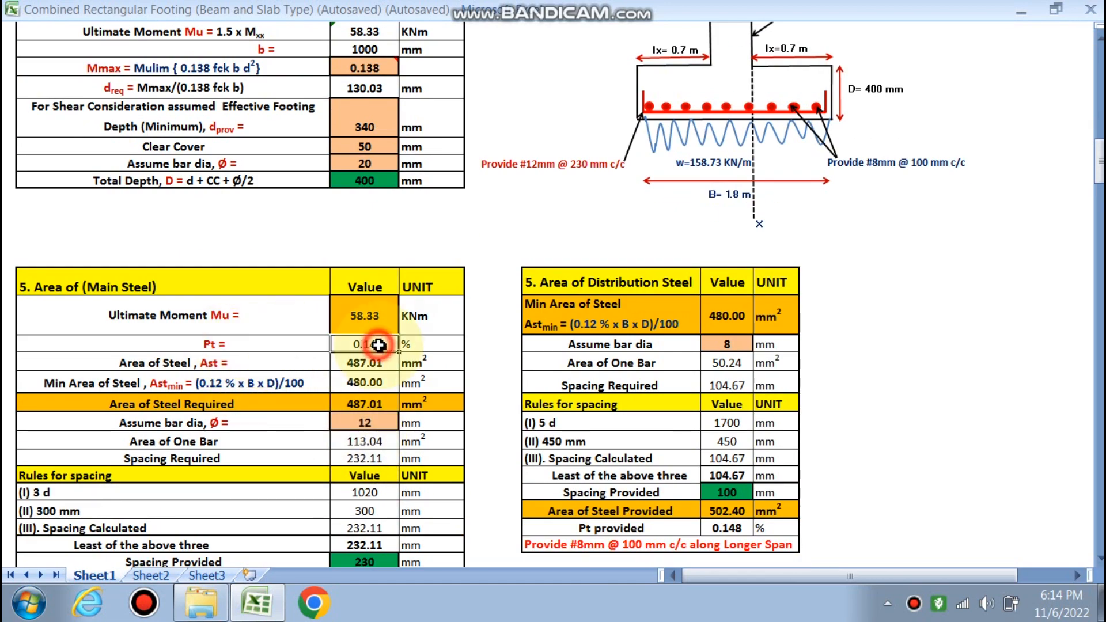
{"action": "double_click", "coordinate": [362, 345]}
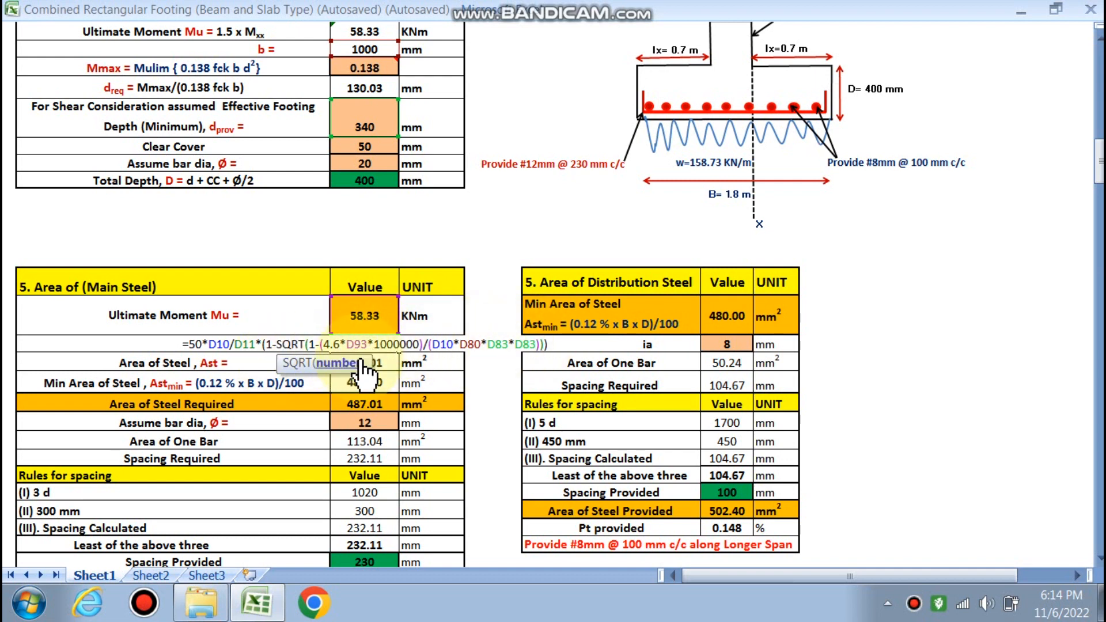
{"action": "key", "text": "Escape"}
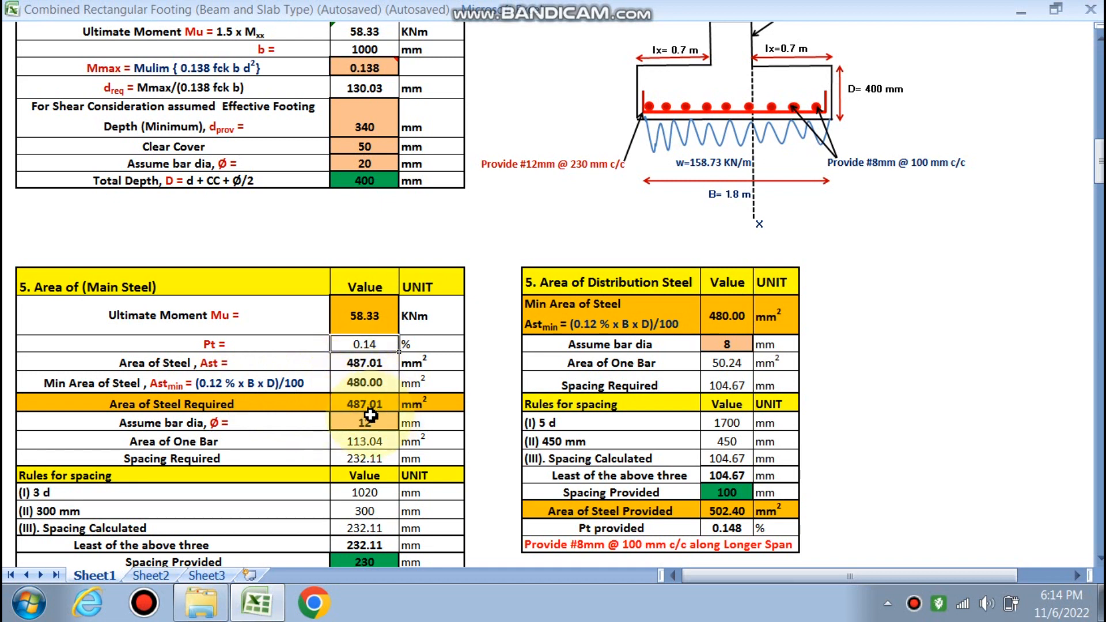
{"action": "scroll", "coordinate": [483, 423], "scroll_direction": "down", "scroll_amount": 2}
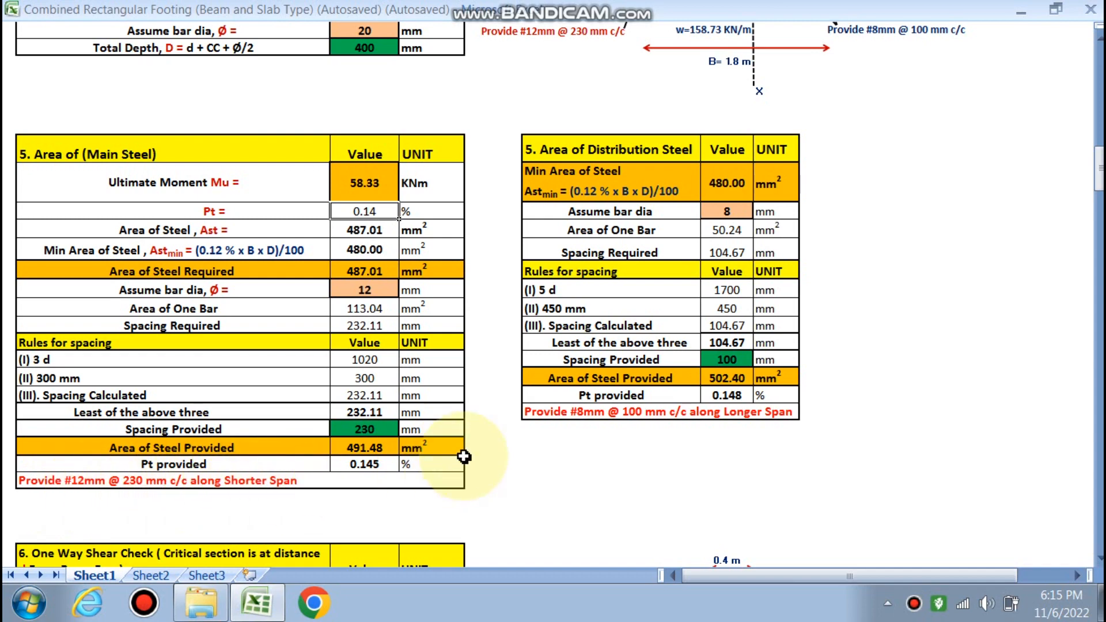
{"action": "scroll", "coordinate": [673, 436], "scroll_direction": "up", "scroll_amount": 5}
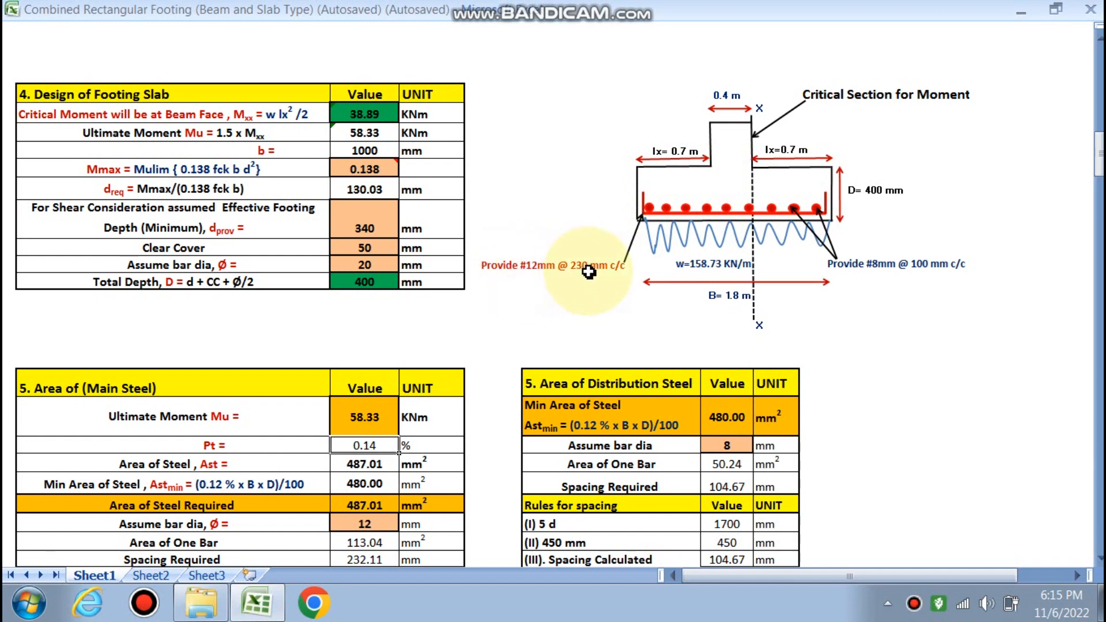
- Try a 16 mm main steel bar diameter to check the spacing, and set it back to 12 mm
{"action": "scroll", "coordinate": [589, 272], "scroll_direction": "down", "scroll_amount": 3}
{"action": "left_click", "coordinate": [392, 367]}
{"action": "left_click", "coordinate": [405, 367]}
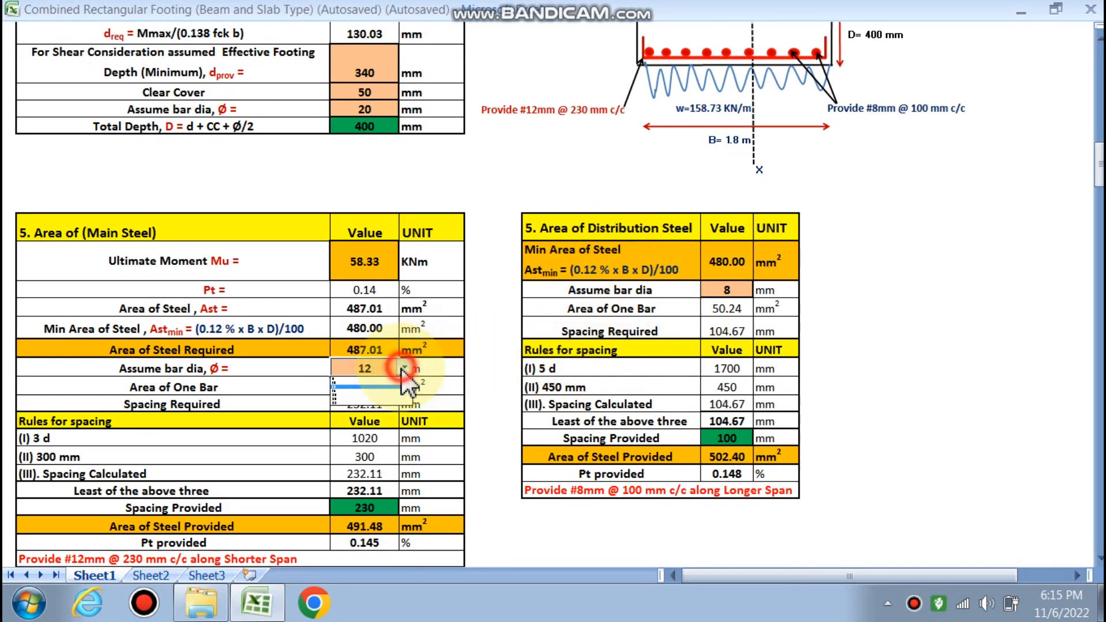
{"action": "left_click", "coordinate": [351, 391]}
{"action": "scroll", "coordinate": [90, 476], "scroll_direction": "down", "scroll_amount": 2}
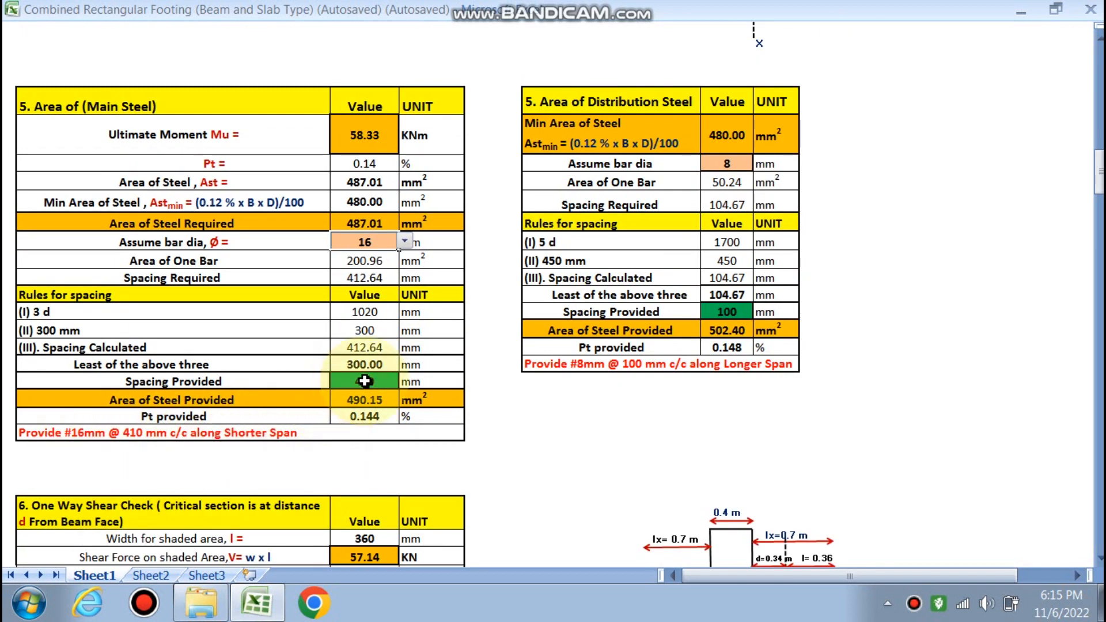
{"action": "scroll", "coordinate": [365, 380], "scroll_direction": "up", "scroll_amount": 2}
{"action": "left_click", "coordinate": [405, 367]}
{"action": "left_click", "coordinate": [350, 386]}
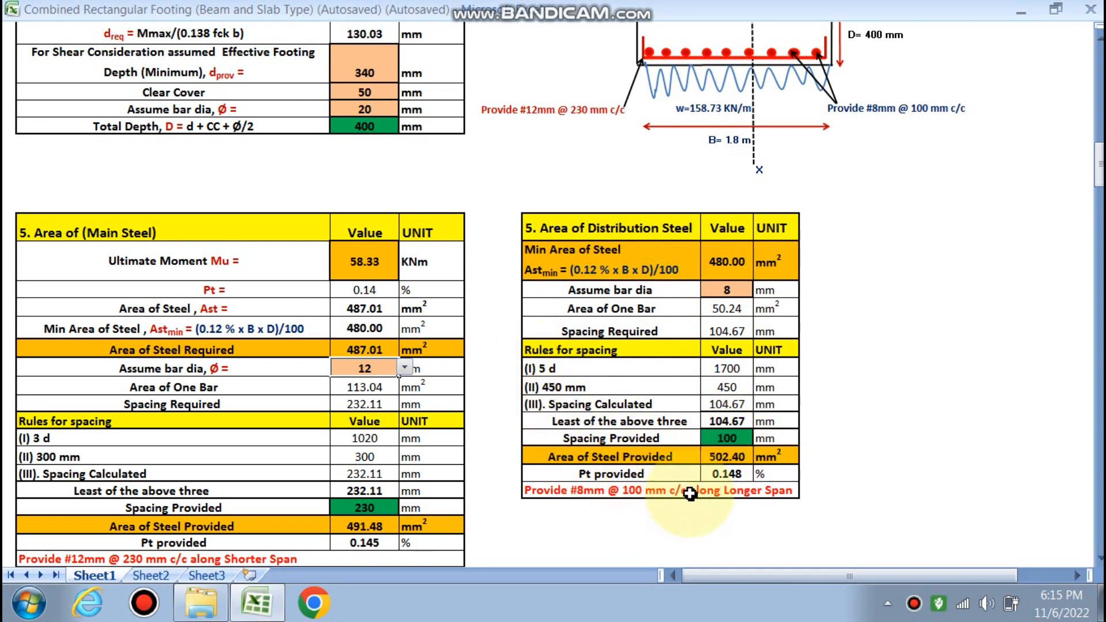
- Examine the distribution steel and one-way shear check, comparing the depth, provided steel percentage and Table 19 shear strengths
{"action": "scroll", "coordinate": [506, 511], "scroll_direction": "down", "scroll_amount": 5}
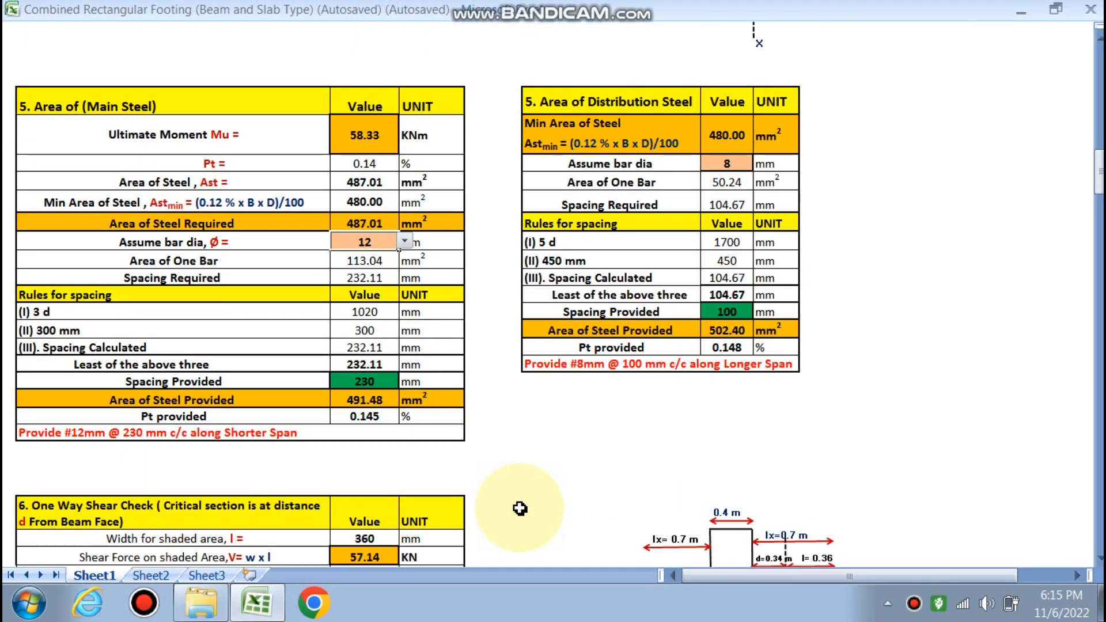
{"action": "scroll", "coordinate": [443, 464], "scroll_direction": "down", "scroll_amount": 2}
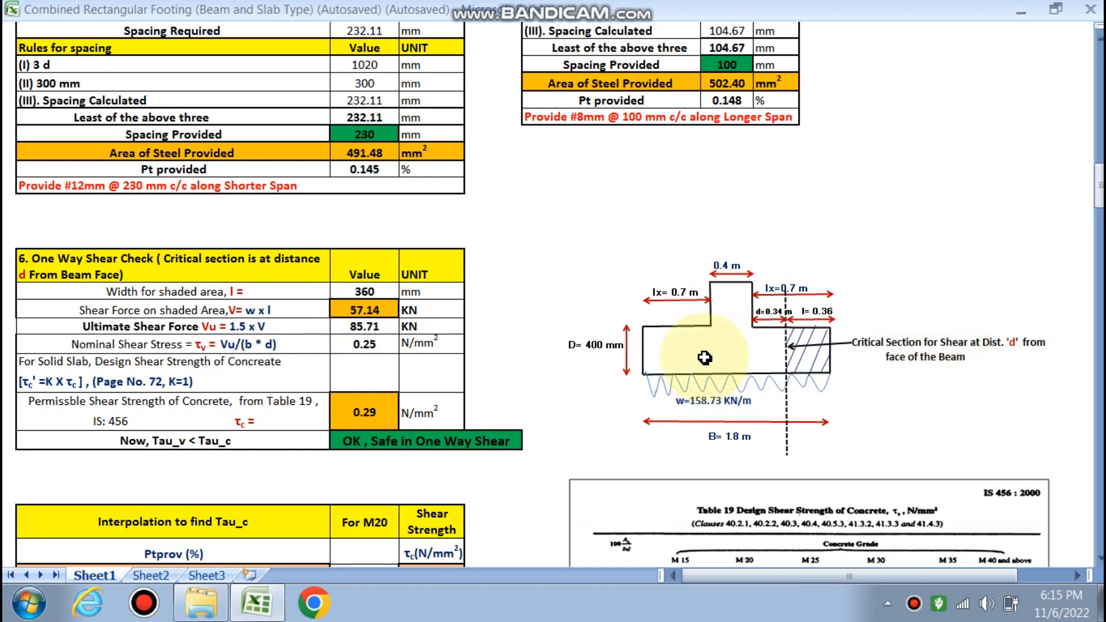
{"action": "scroll", "coordinate": [362, 230], "scroll_direction": "up", "scroll_amount": 9}
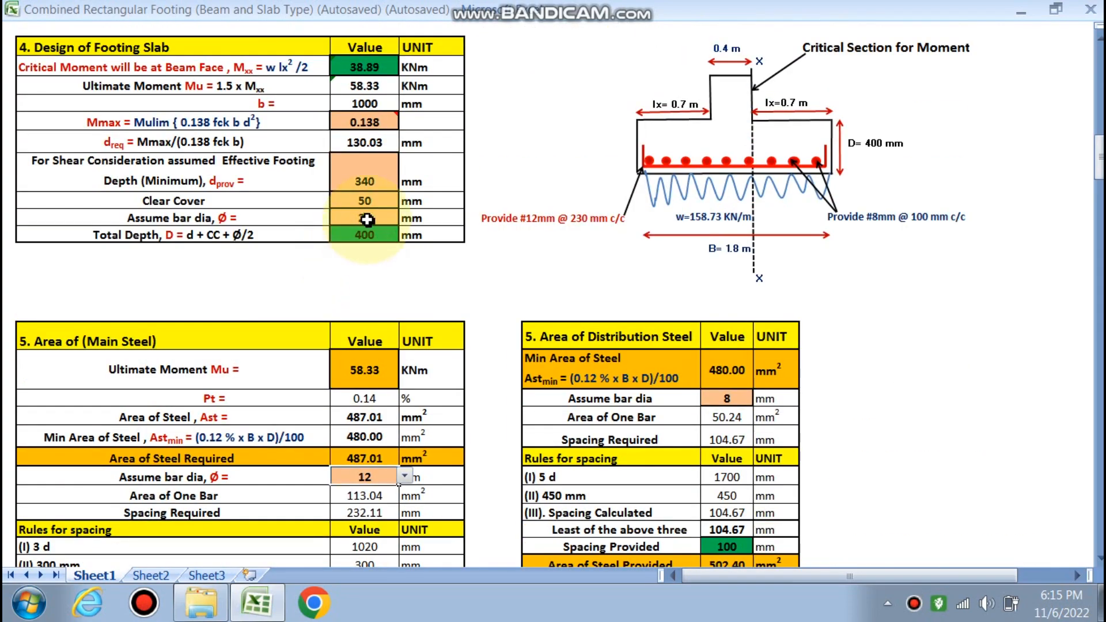
{"action": "scroll", "coordinate": [374, 190], "scroll_direction": "down", "scroll_amount": 8}
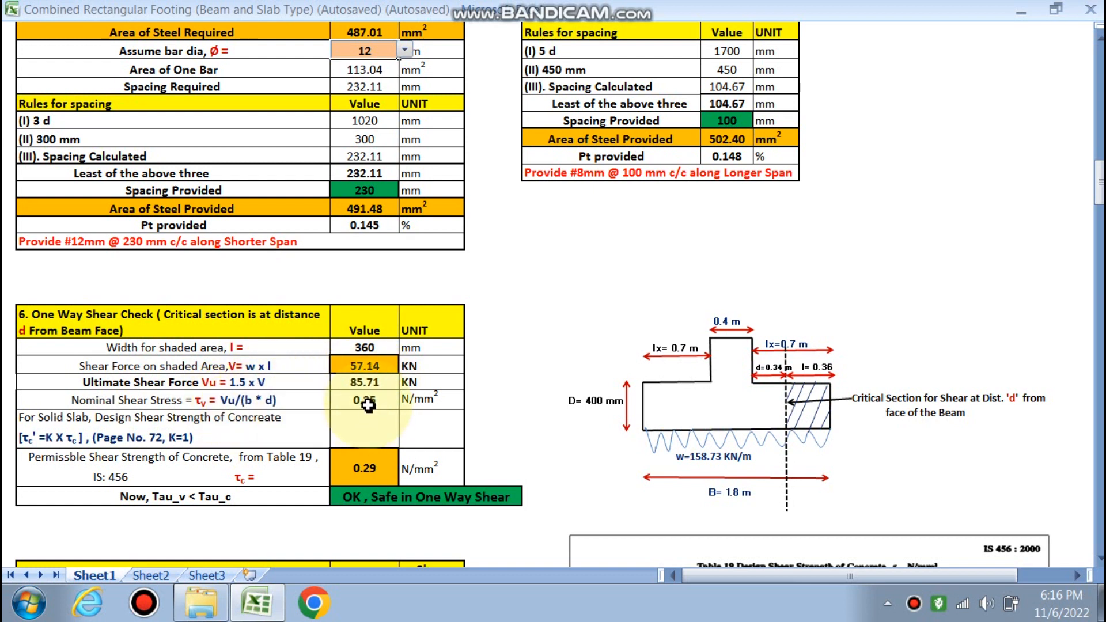
{"action": "scroll", "coordinate": [374, 406], "scroll_direction": "down", "scroll_amount": 3}
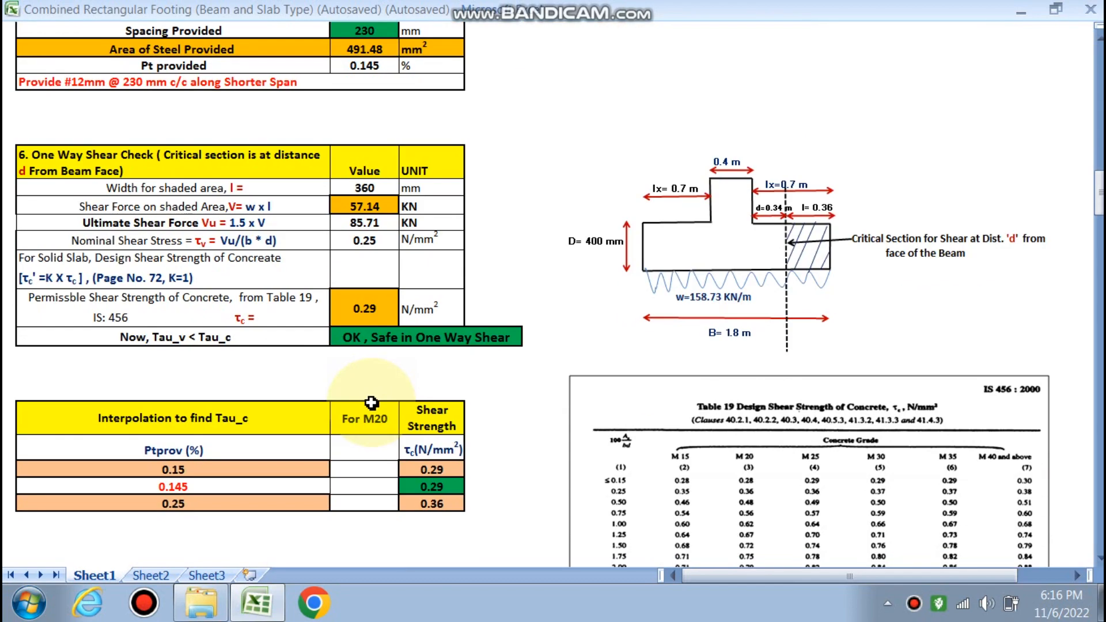
{"action": "scroll", "coordinate": [196, 351], "scroll_direction": "down", "scroll_amount": 1}
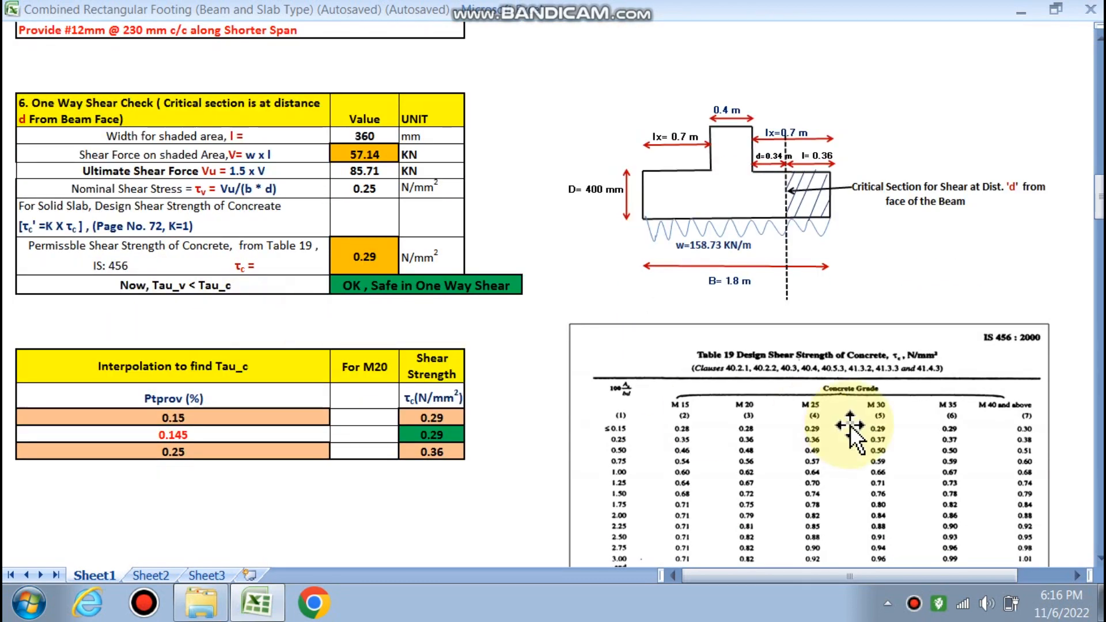
{"action": "scroll", "coordinate": [197, 431], "scroll_direction": "up", "scroll_amount": 4}
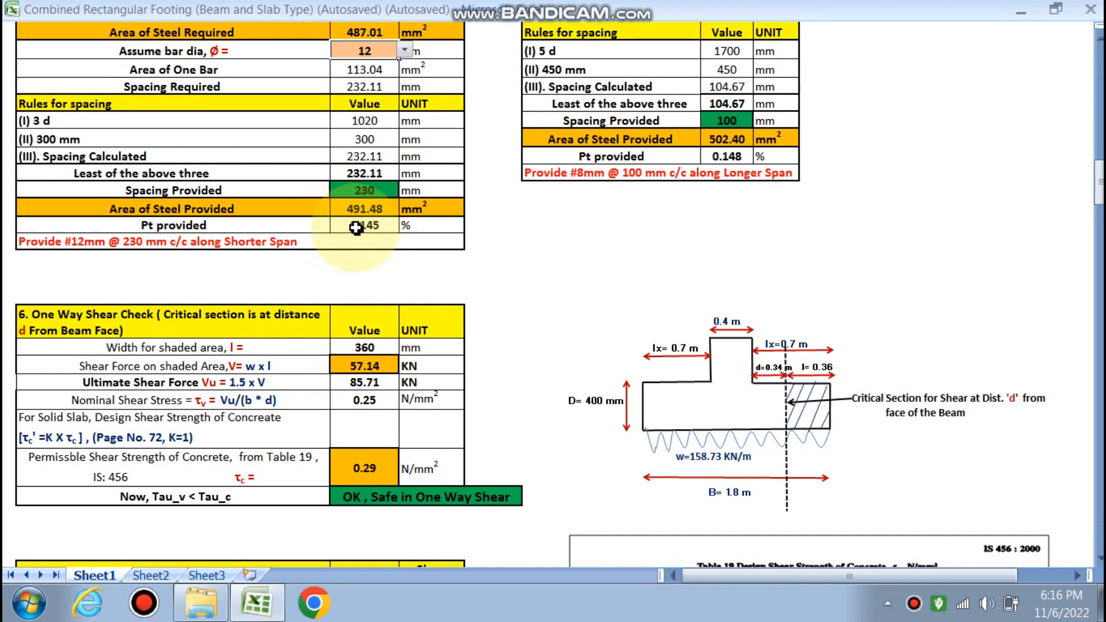
{"action": "scroll", "coordinate": [201, 321], "scroll_direction": "down", "scroll_amount": 7}
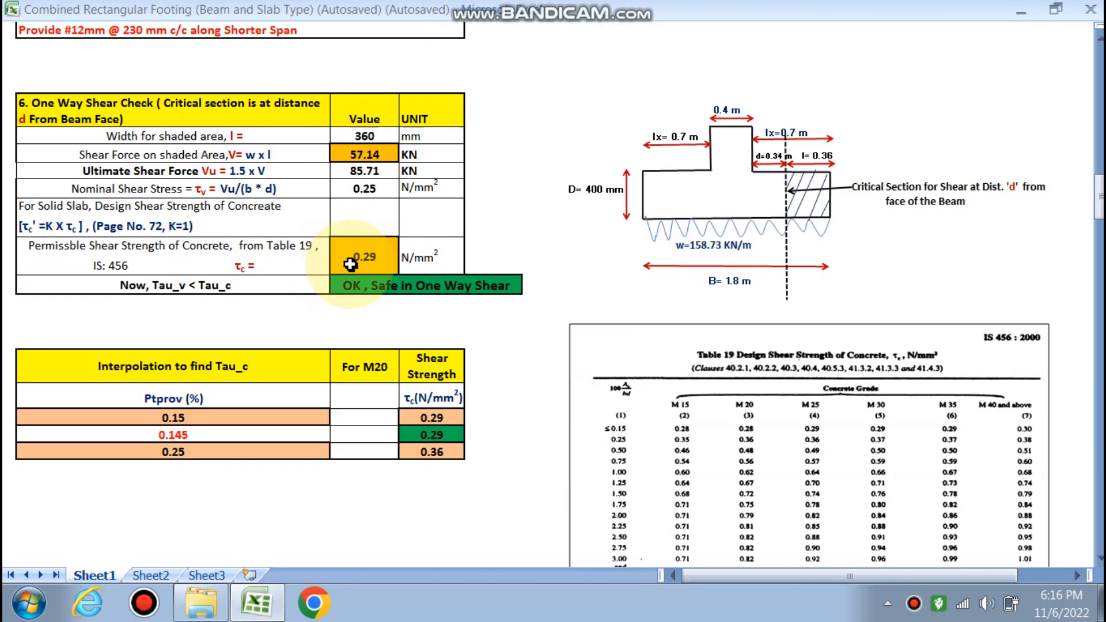
- Inspect the lower Ptprov bound's available options and its shear strength in the Tau_c interpolation table against Table 19
{"action": "left_click", "coordinate": [181, 261]}
{"action": "left_click", "coordinate": [335, 260]}
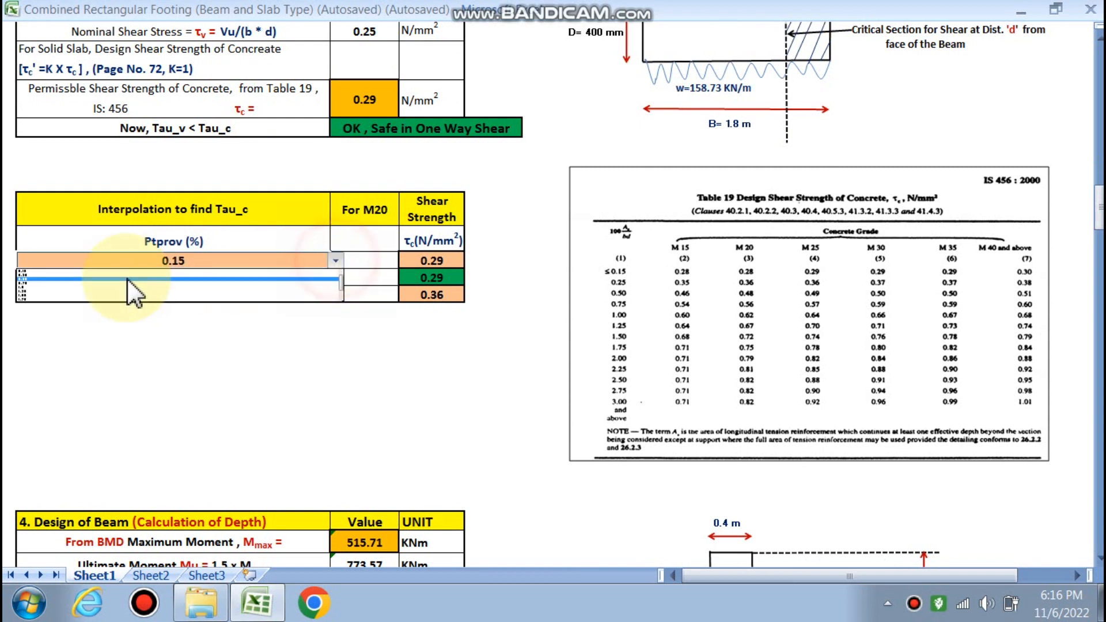
{"action": "left_click", "coordinate": [184, 342]}
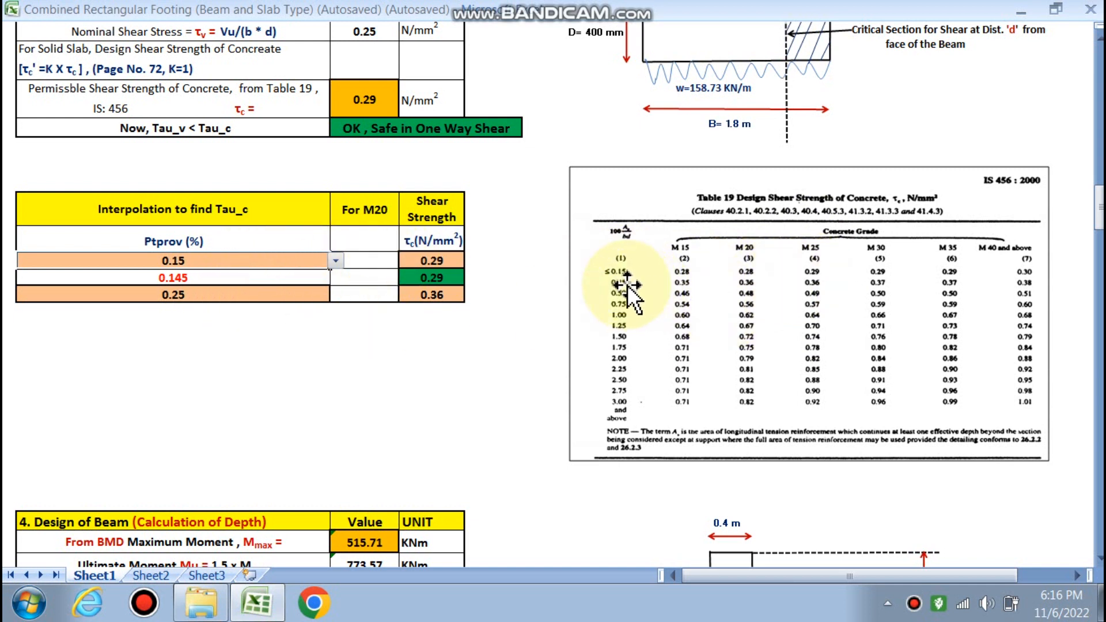
{"action": "left_click", "coordinate": [431, 261]}
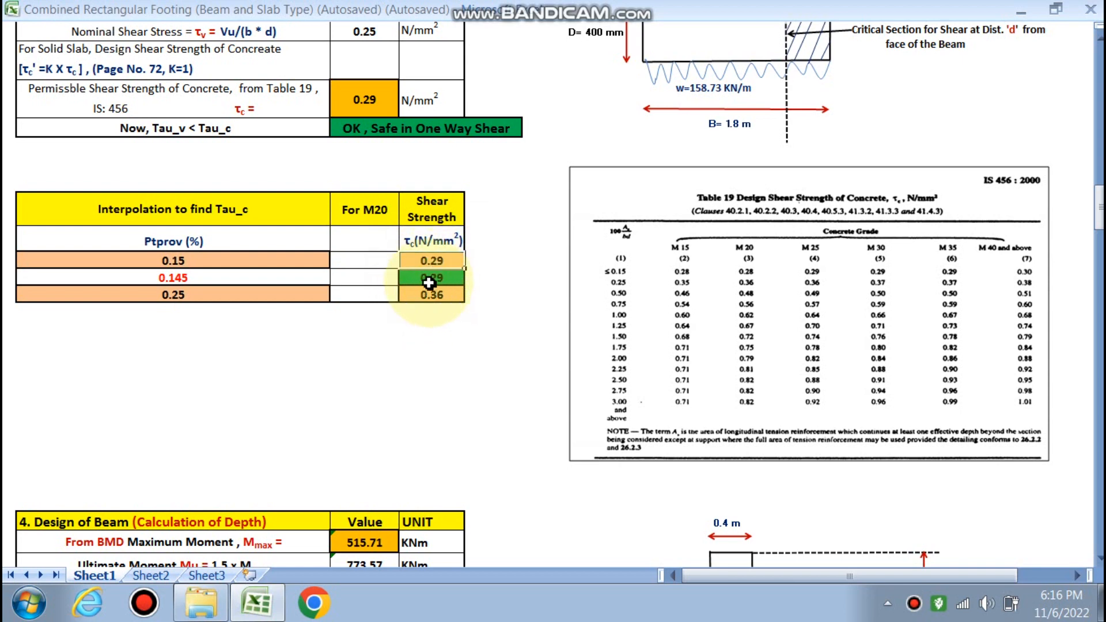
- Review the one-way shear check and footing slab design inputs, and proceed to the beam depth calculation
{"action": "scroll", "coordinate": [428, 283], "scroll_direction": "up", "scroll_amount": 2}
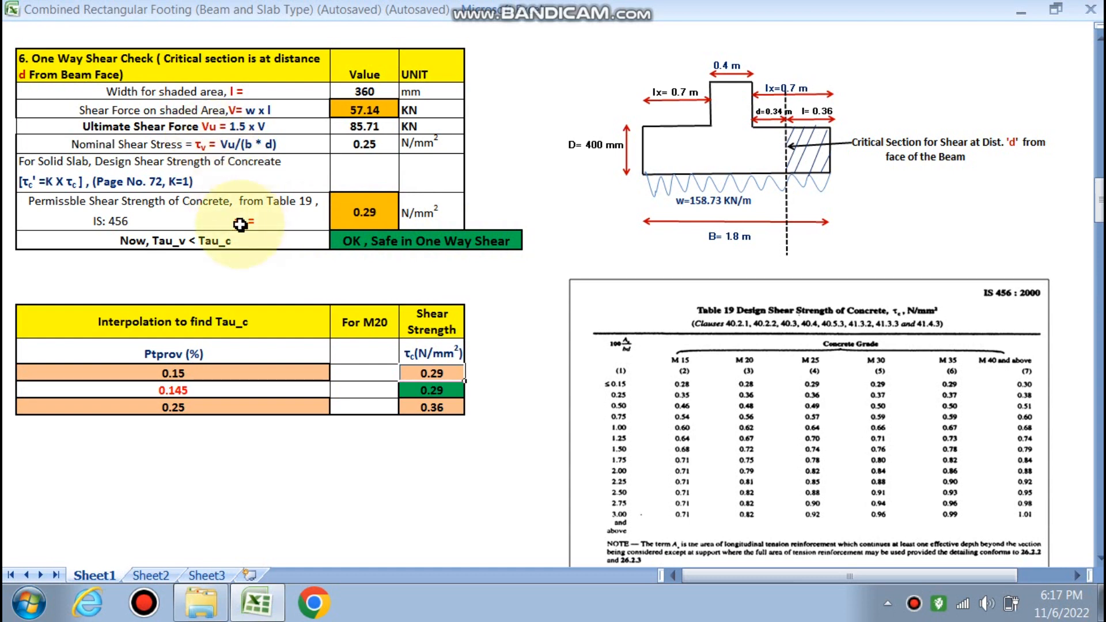
{"action": "scroll", "coordinate": [472, 314], "scroll_direction": "up", "scroll_amount": 1}
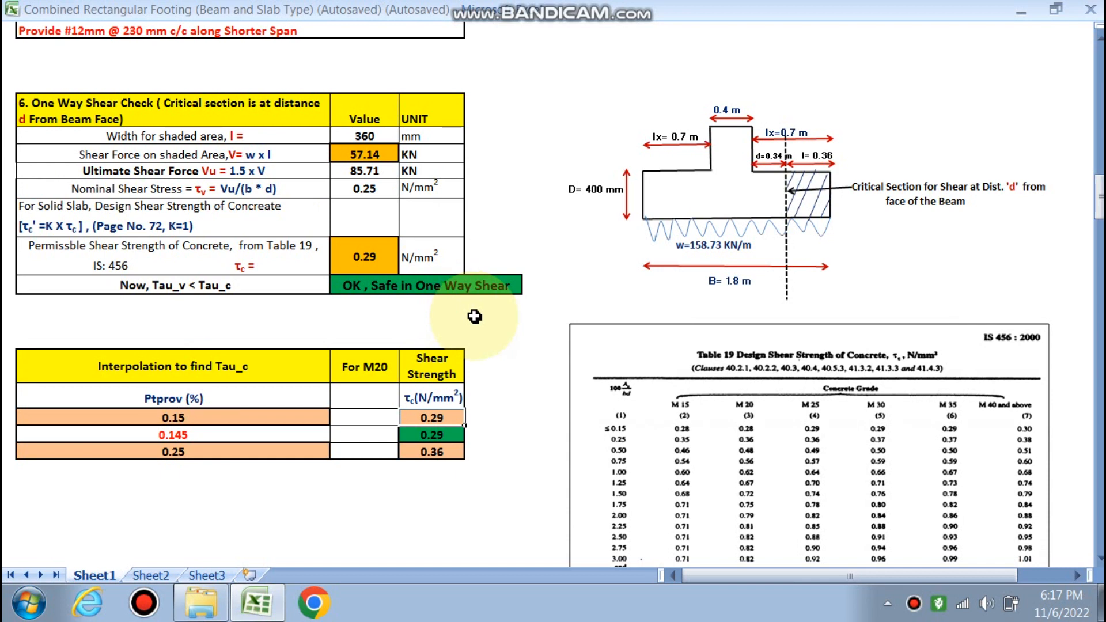
{"action": "scroll", "coordinate": [474, 316], "scroll_direction": "up", "scroll_amount": 10}
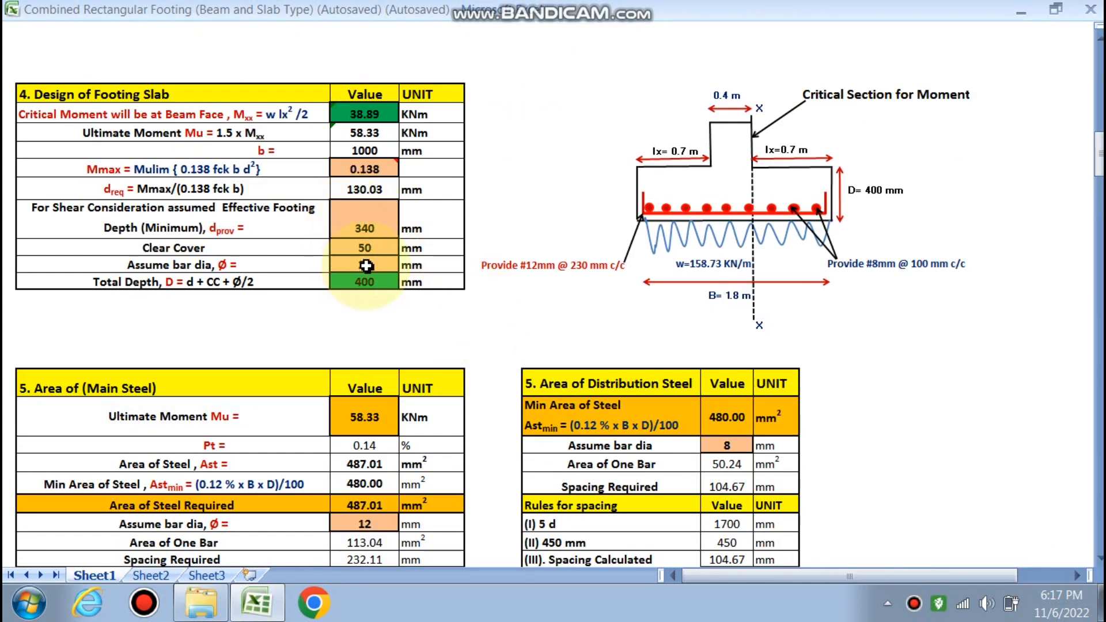
{"action": "scroll", "coordinate": [362, 232], "scroll_direction": "down", "scroll_amount": 11}
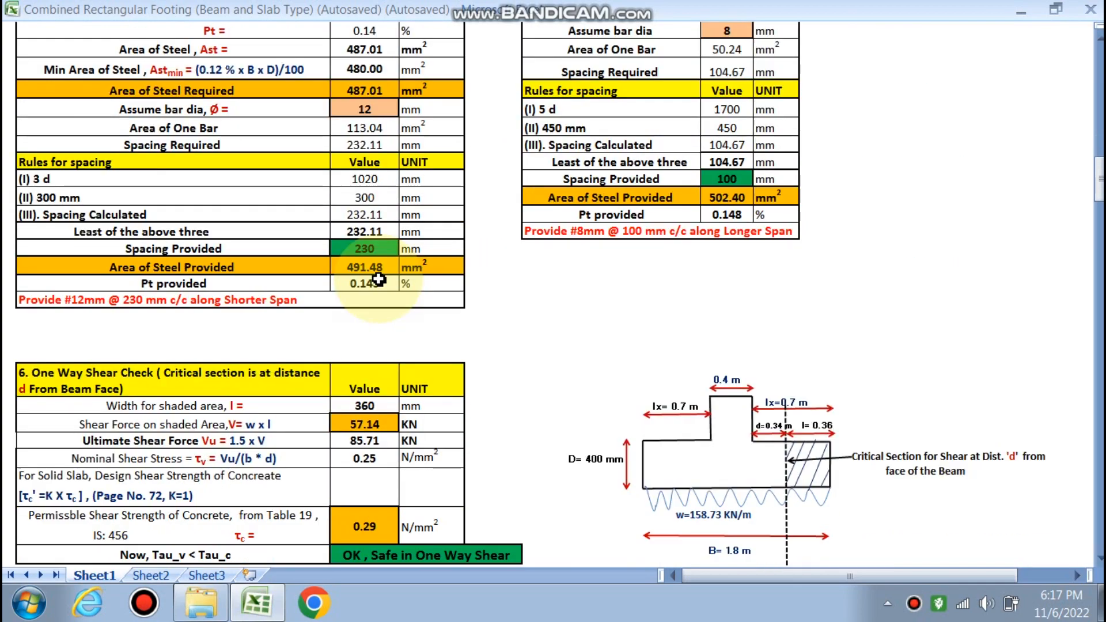
{"action": "scroll", "coordinate": [407, 440], "scroll_direction": "down", "scroll_amount": 11}
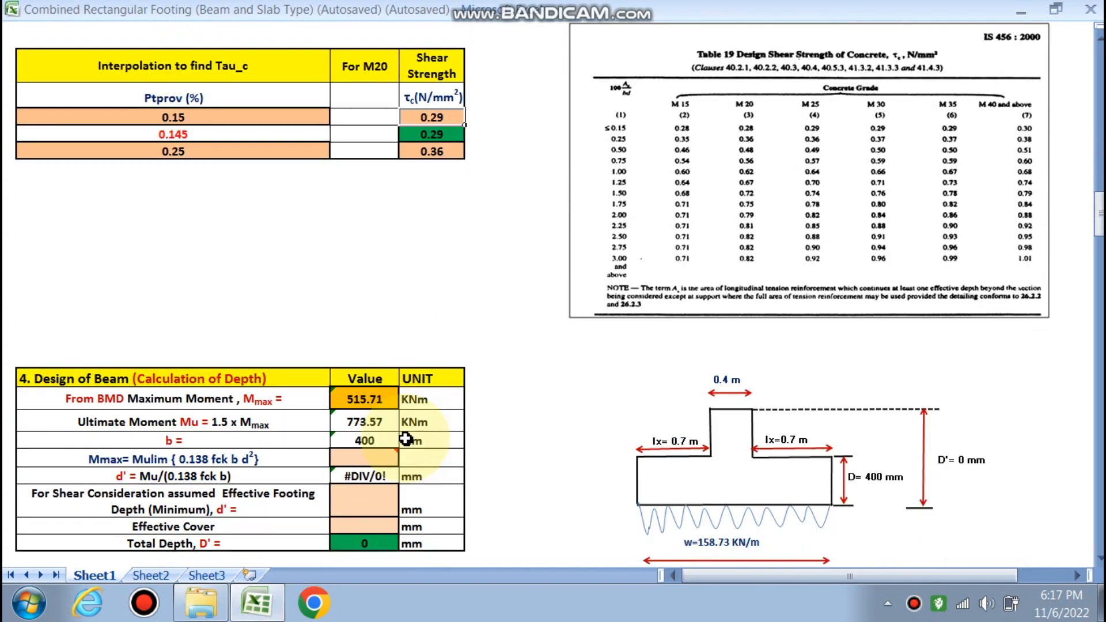
- Examine the beam loading, longitudinal bending and tension-zone diagrams for portions AB, BC and CD beside the beam design tables
{"action": "scroll", "coordinate": [553, 362], "scroll_direction": "down", "scroll_amount": 2}
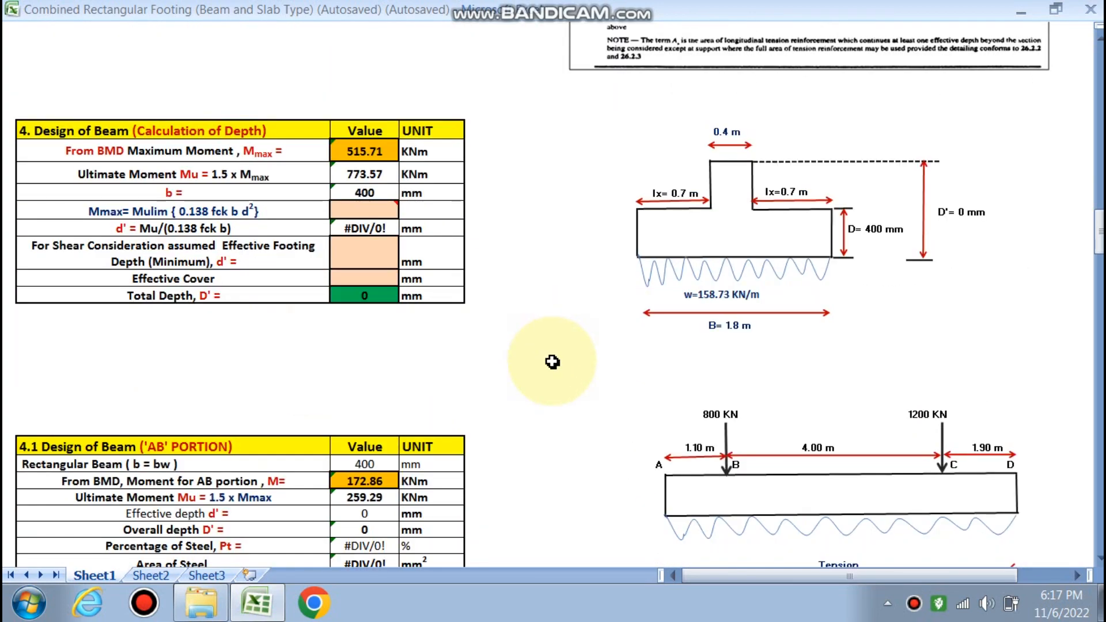
{"action": "scroll", "coordinate": [552, 361], "scroll_direction": "down", "scroll_amount": 2}
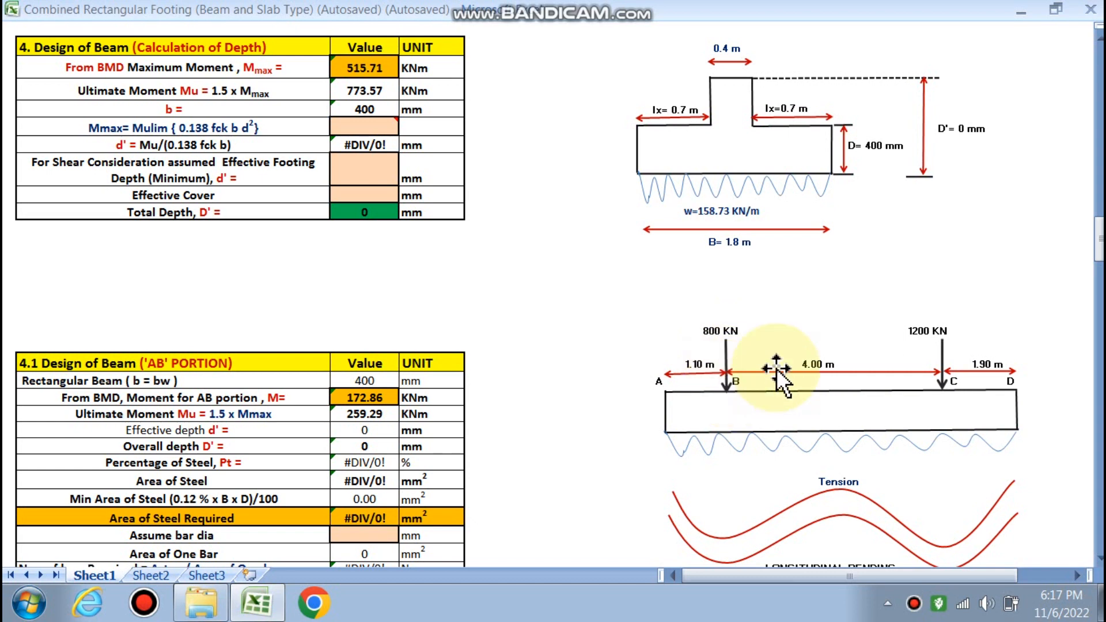
{"action": "scroll", "coordinate": [743, 377], "scroll_direction": "down", "scroll_amount": 2}
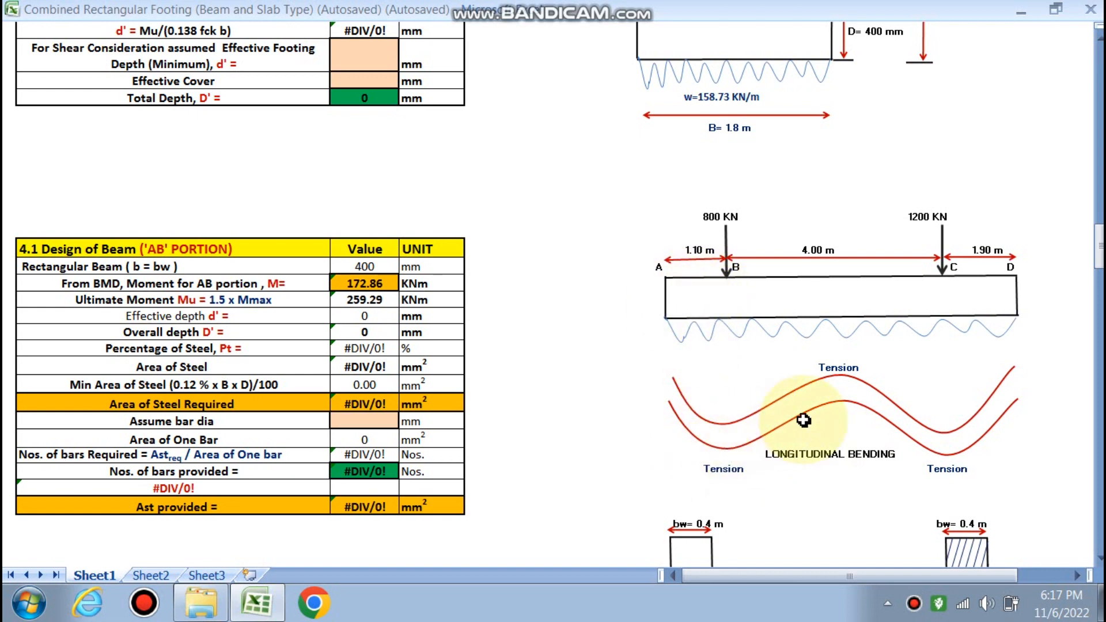
{"action": "scroll", "coordinate": [818, 403], "scroll_direction": "down", "scroll_amount": 2}
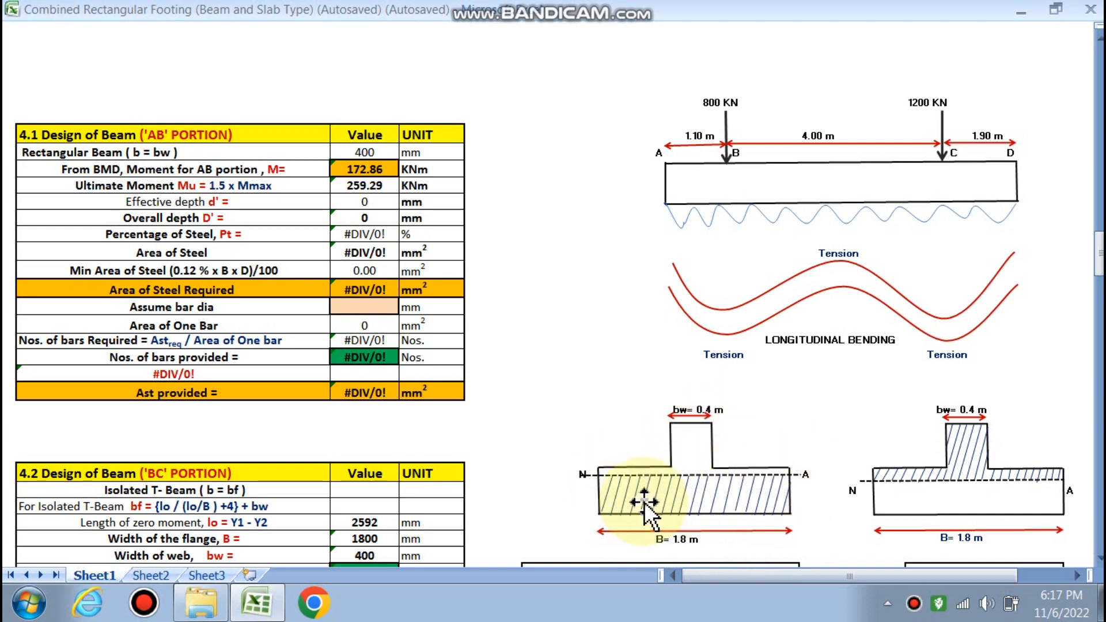
{"action": "scroll", "coordinate": [790, 489], "scroll_direction": "down", "scroll_amount": 2}
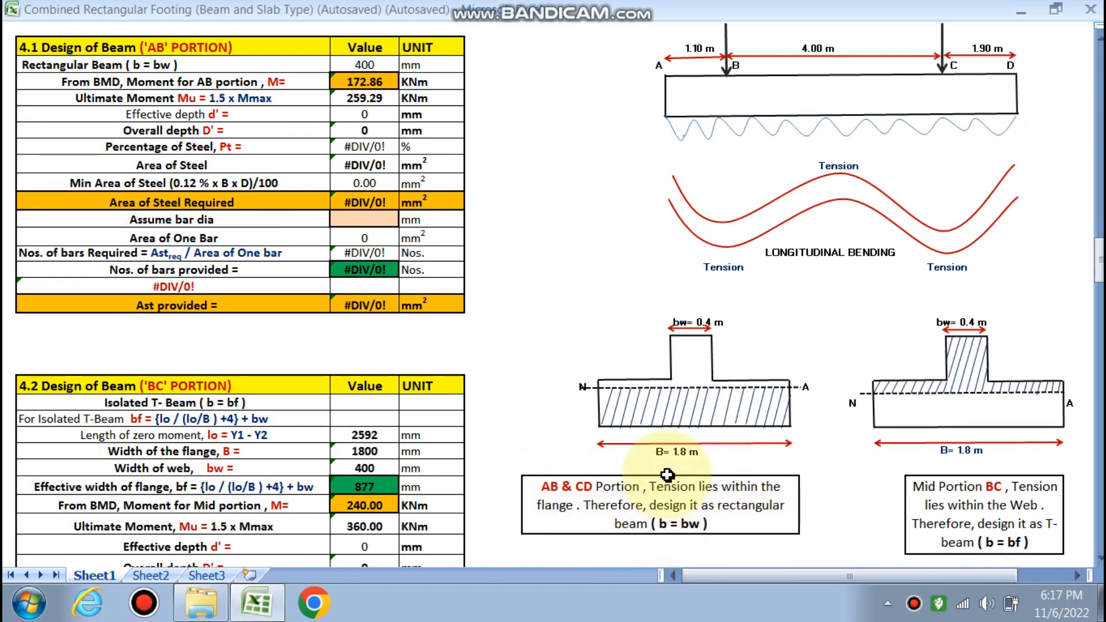
{"action": "scroll", "coordinate": [662, 455], "scroll_direction": "up", "scroll_amount": 1}
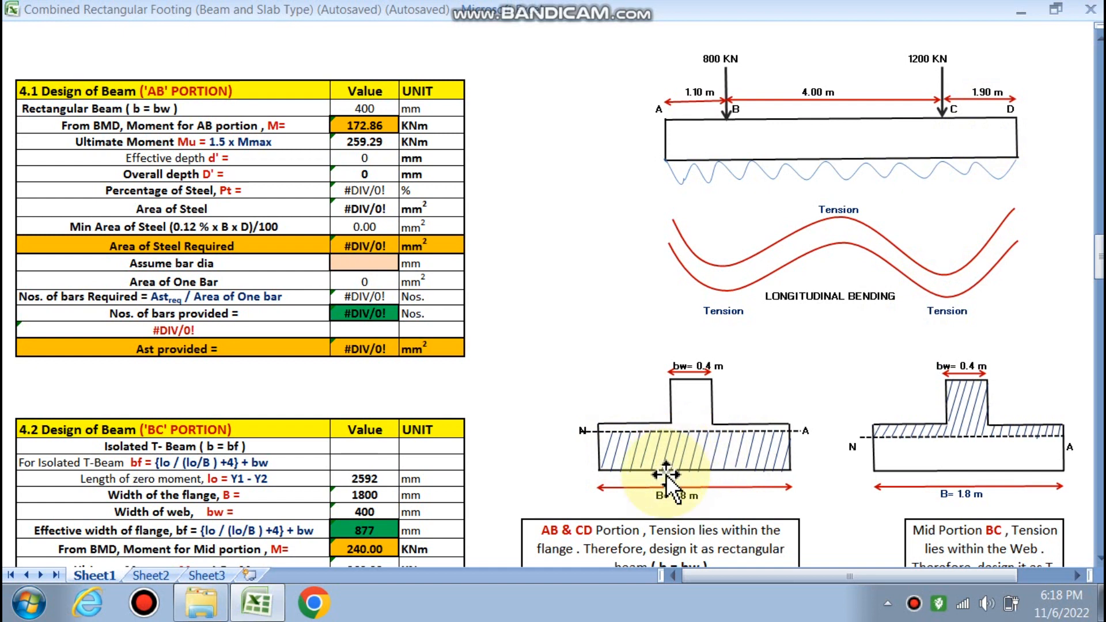
{"action": "scroll", "coordinate": [656, 486], "scroll_direction": "down", "scroll_amount": 1}
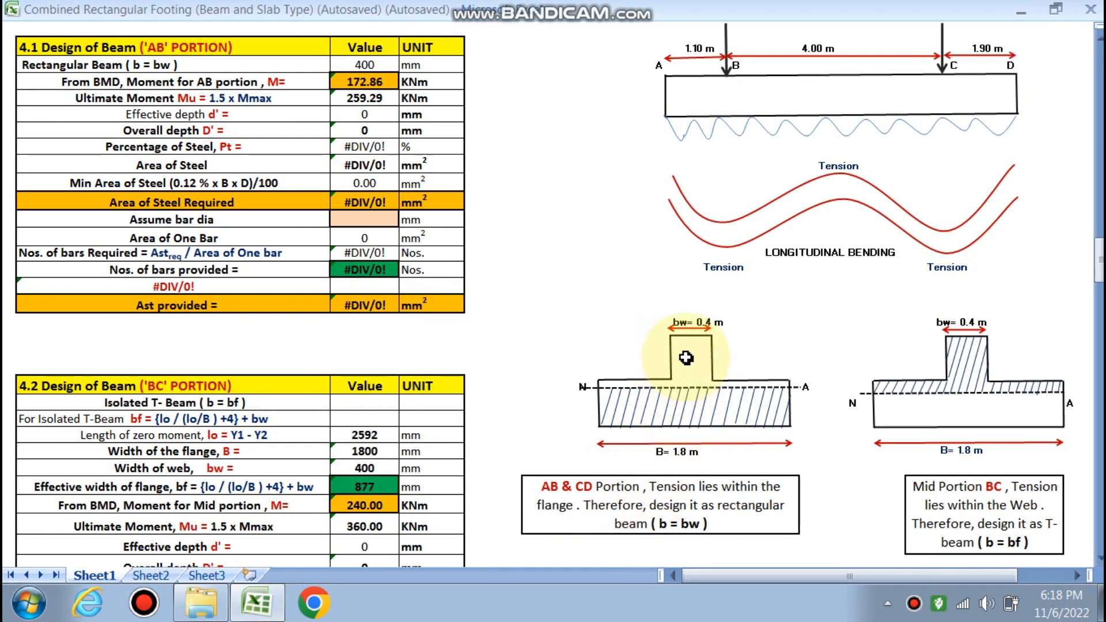